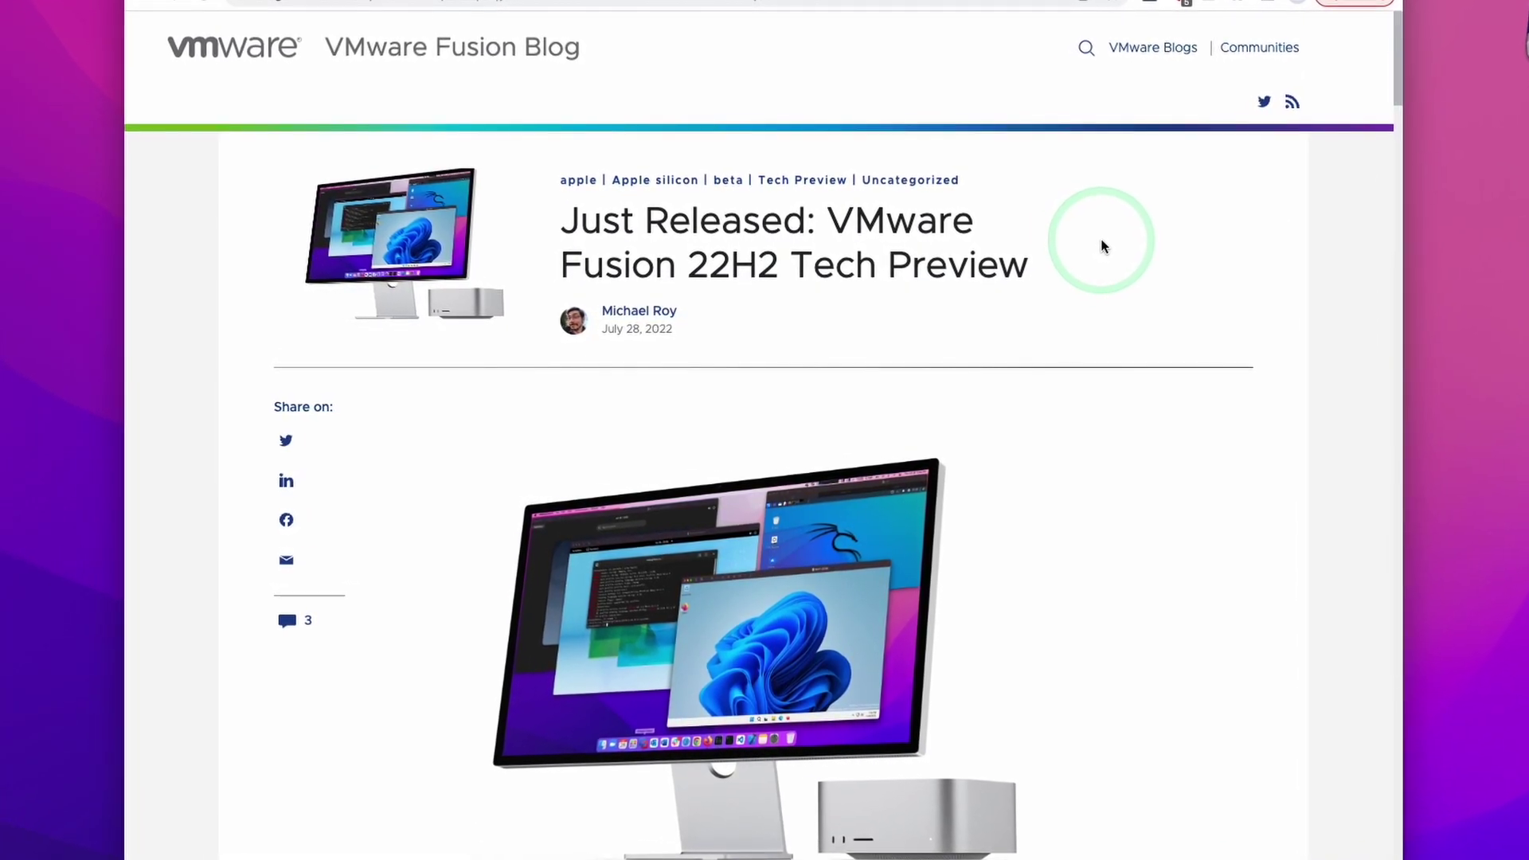
# - Read the Fusion 22H2 Tech Preview post through the vTPM, 2D Graphics and Networking Drivers sections
pyautogui.moveTo(827, 223); pyautogui.dragTo(1071, 253)
pyautogui.click(1067, 255)
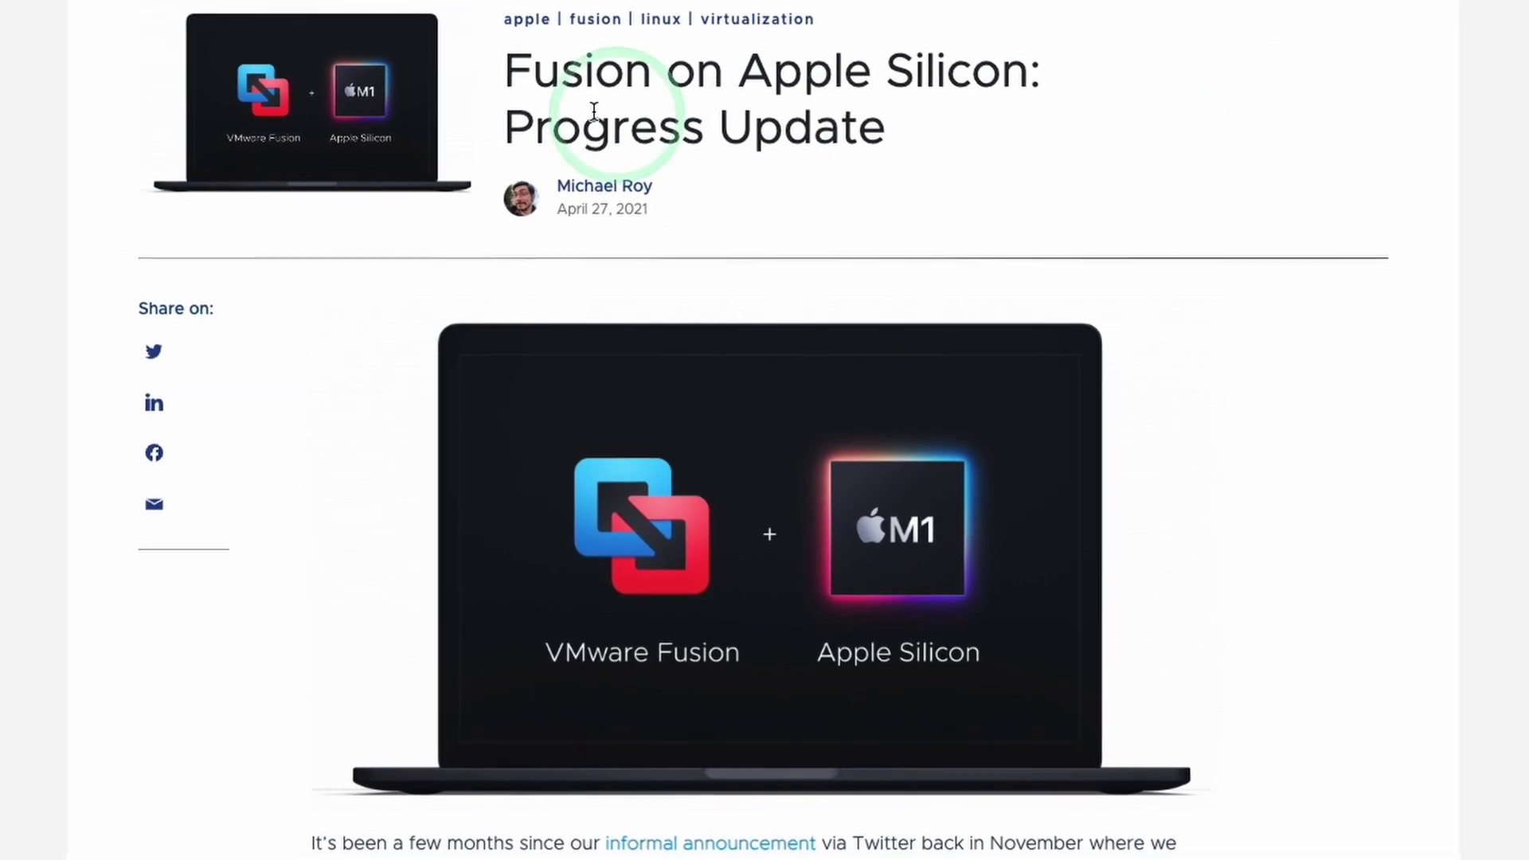
pyautogui.moveTo(501, 63); pyautogui.dragTo(868, 215)
pyautogui.click(655, 65)
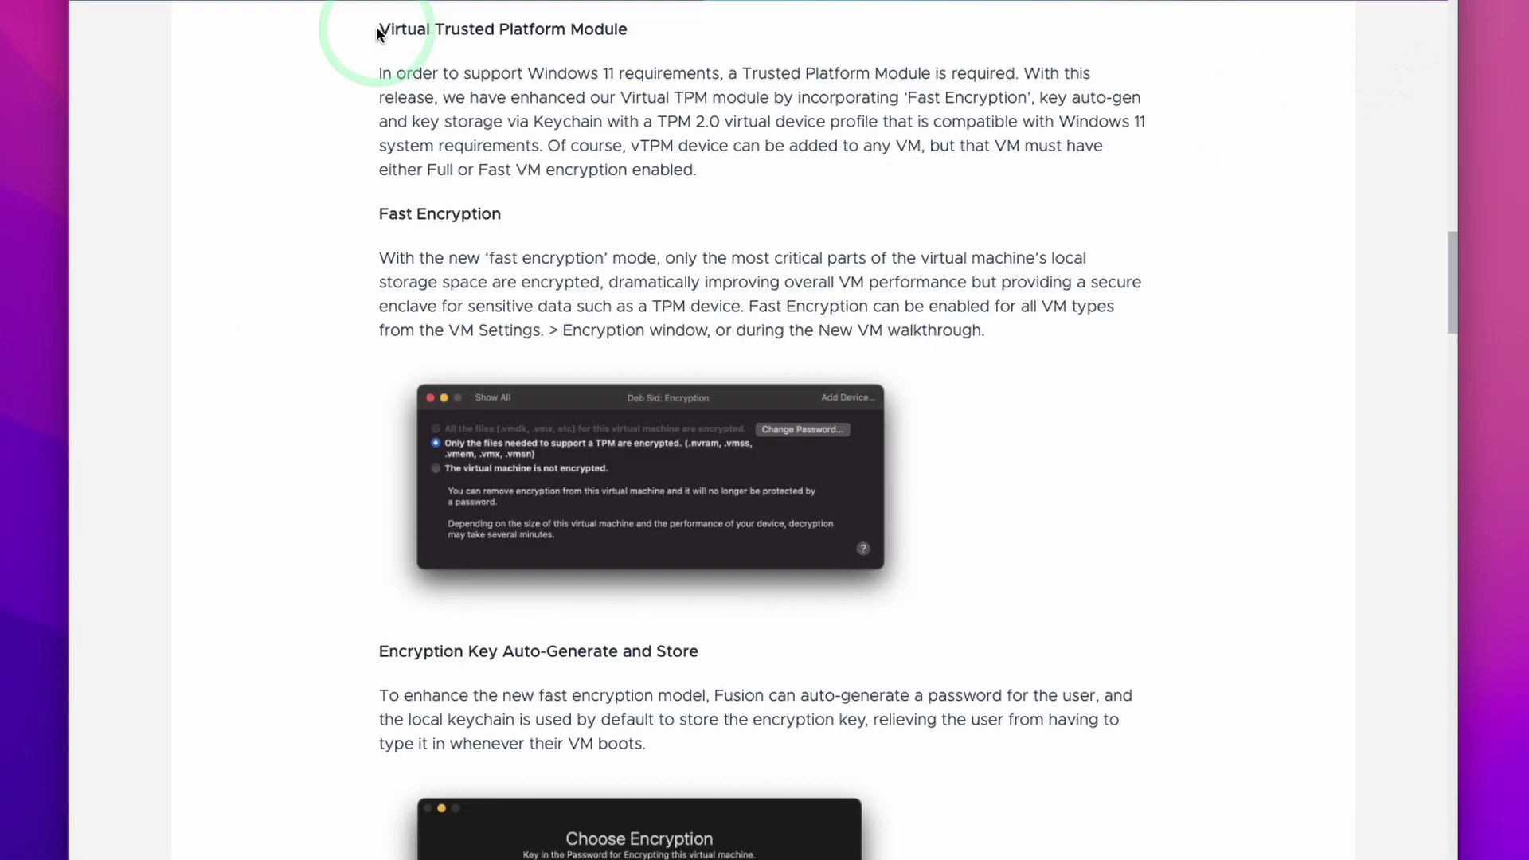
pyautogui.moveTo(376, 27); pyautogui.dragTo(598, 76)
pyautogui.click(546, 84)
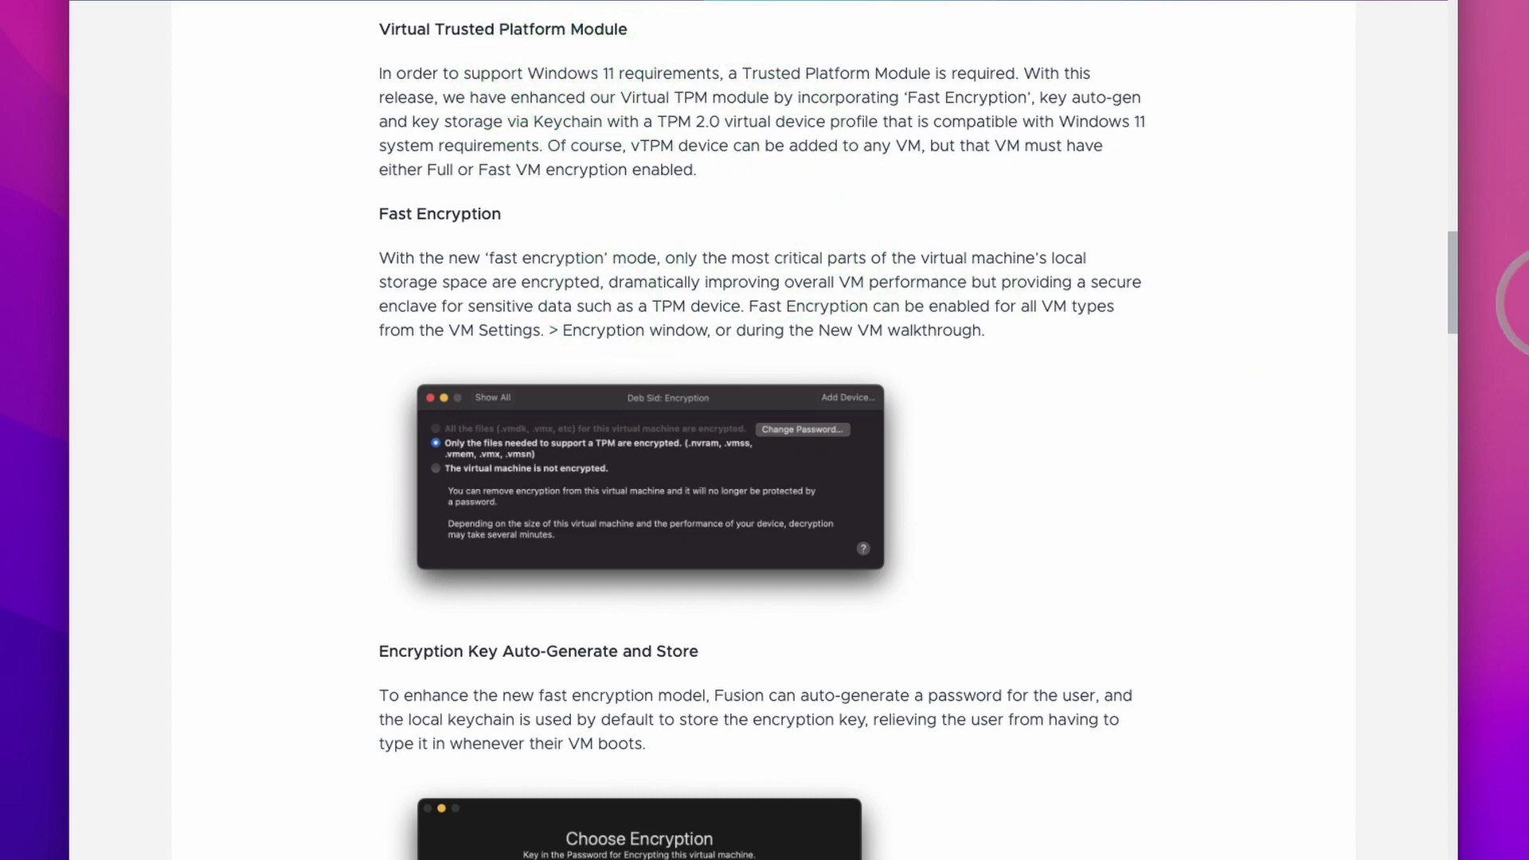
pyautogui.moveTo(95, 36); pyautogui.dragTo(351, 36)
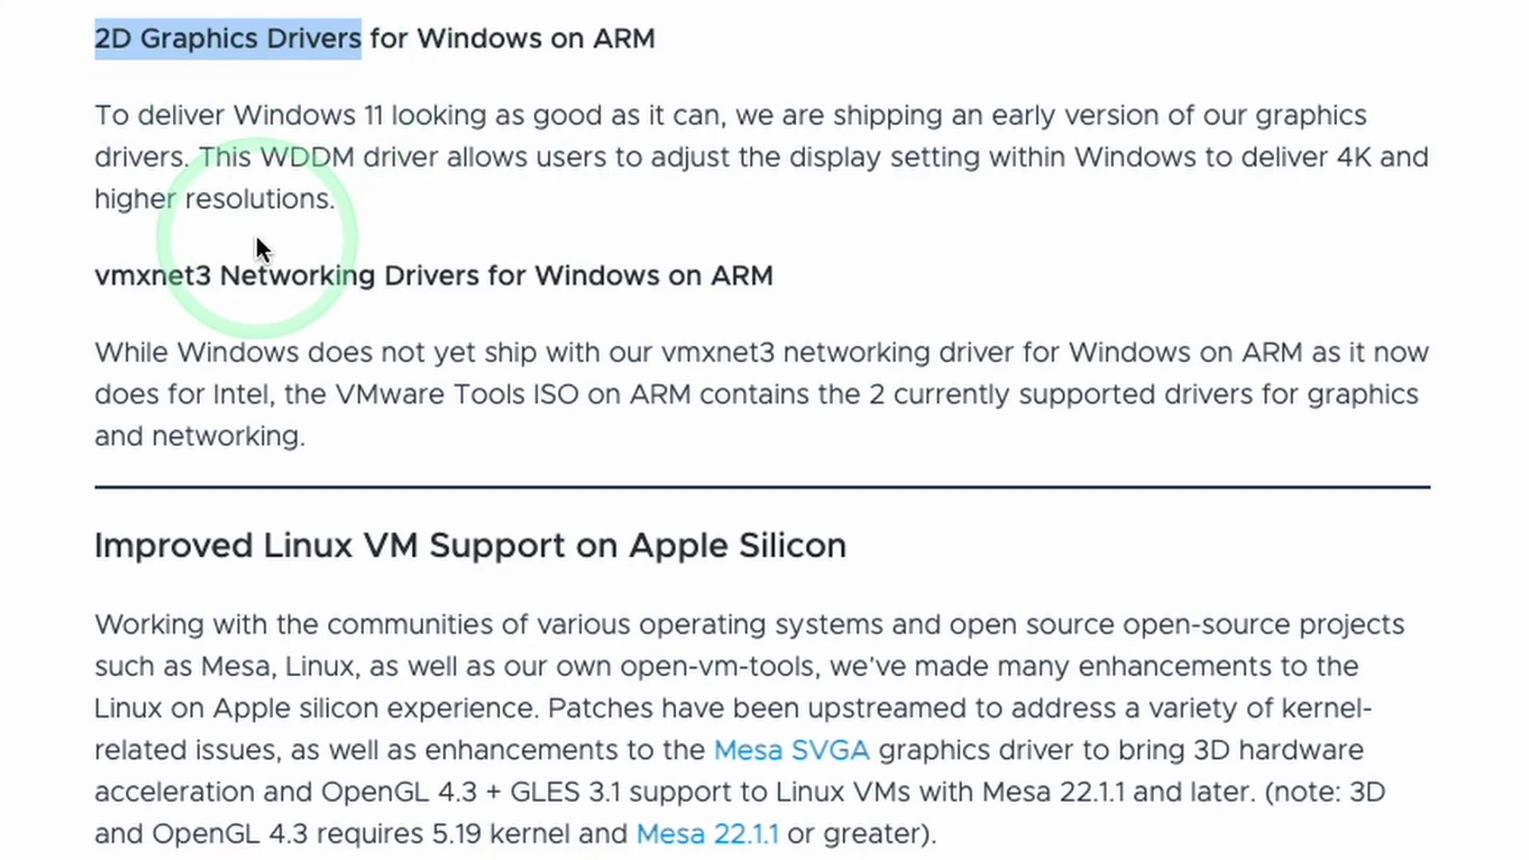
pyautogui.moveTo(221, 275); pyautogui.dragTo(480, 275)
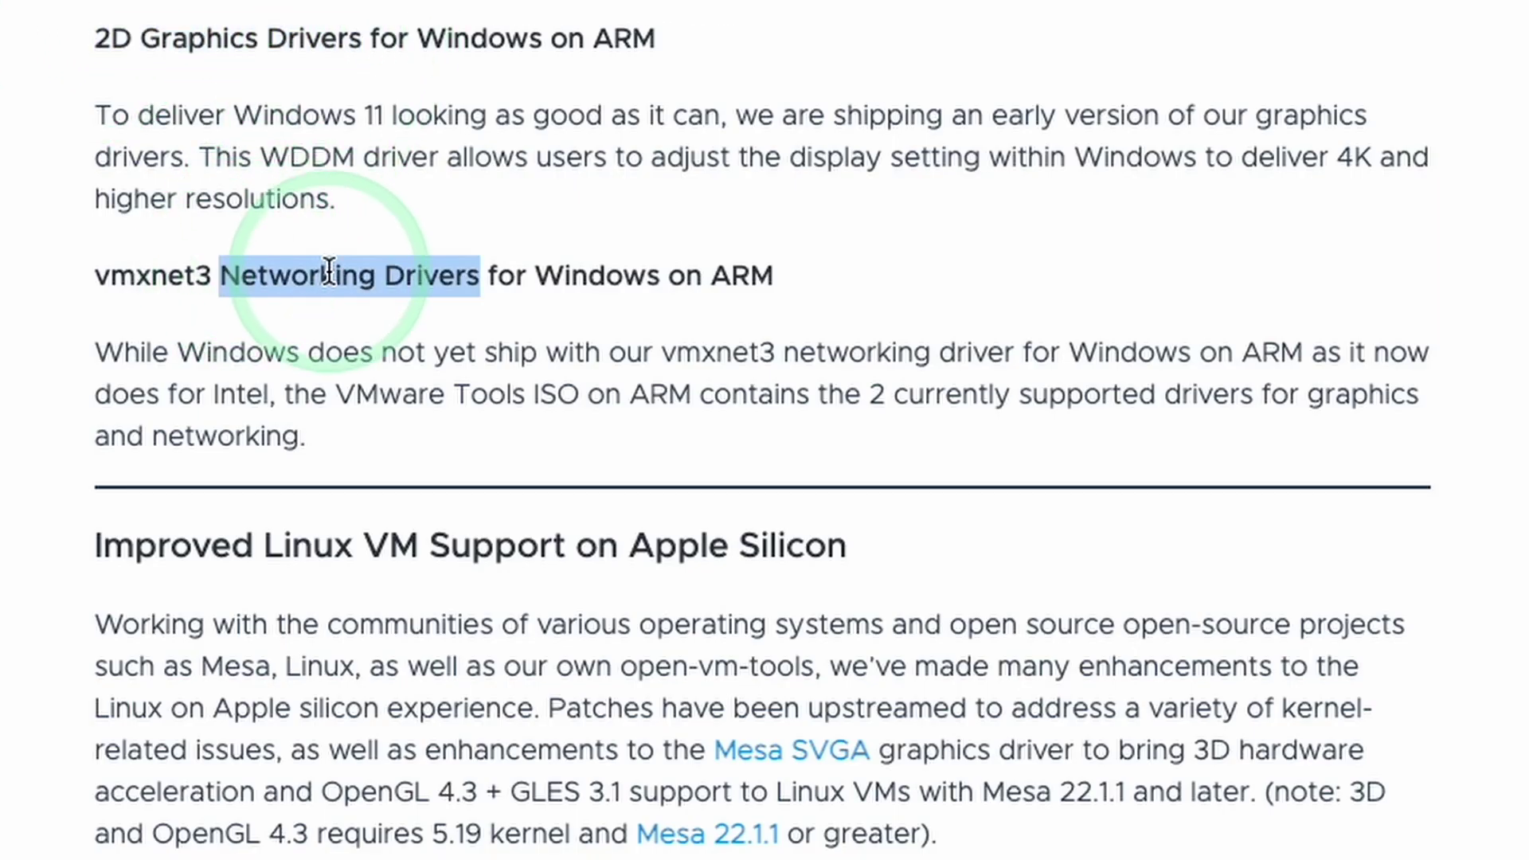
# - Close the game's ant targeting panel inside the Windows 11 Arm virtual machine
pyautogui.click(597, 273)
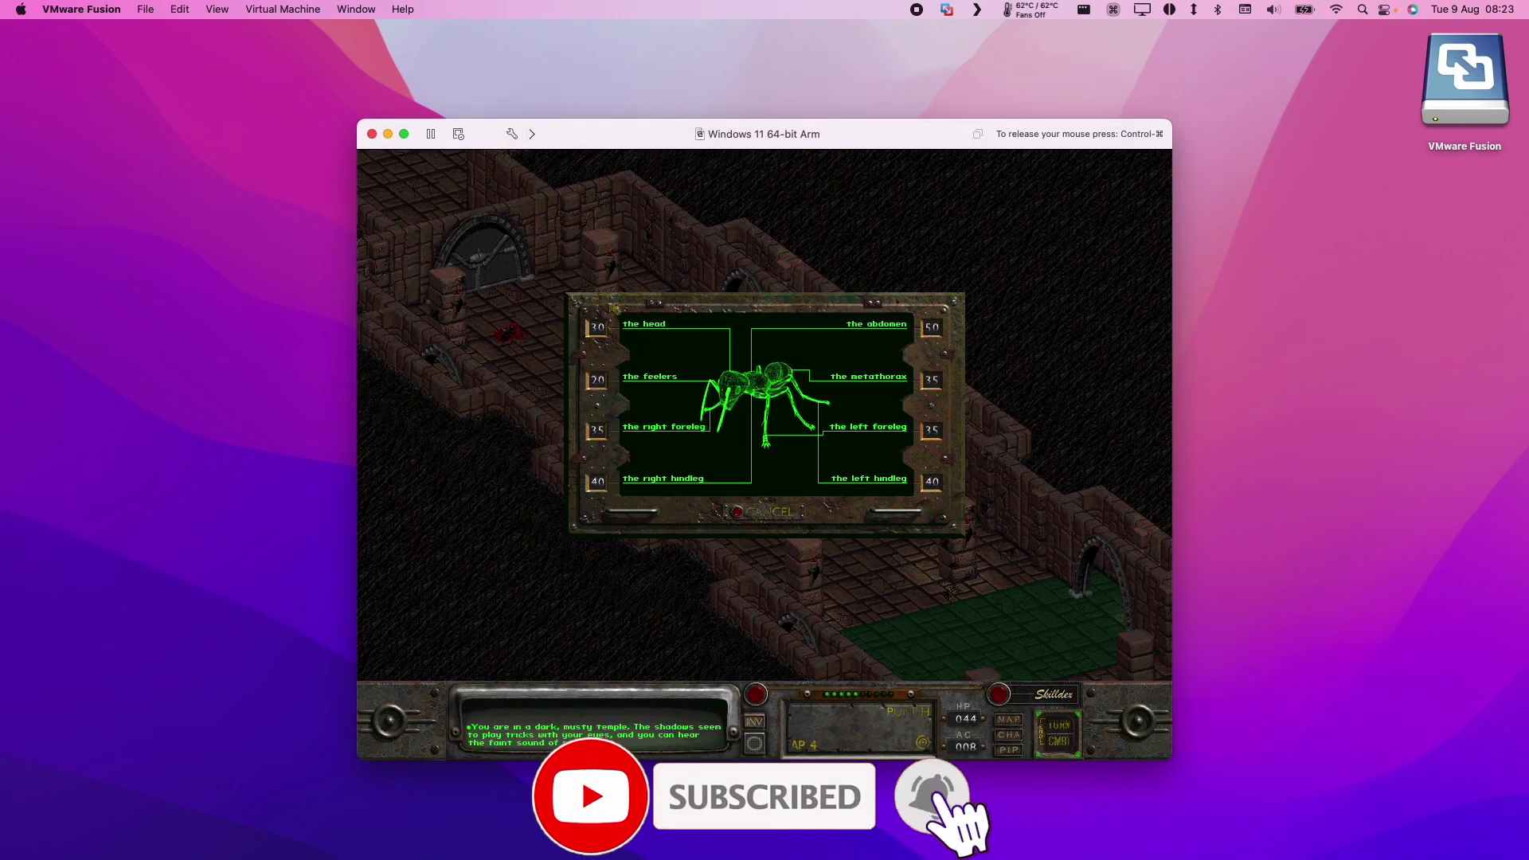
pyautogui.click(641, 325)
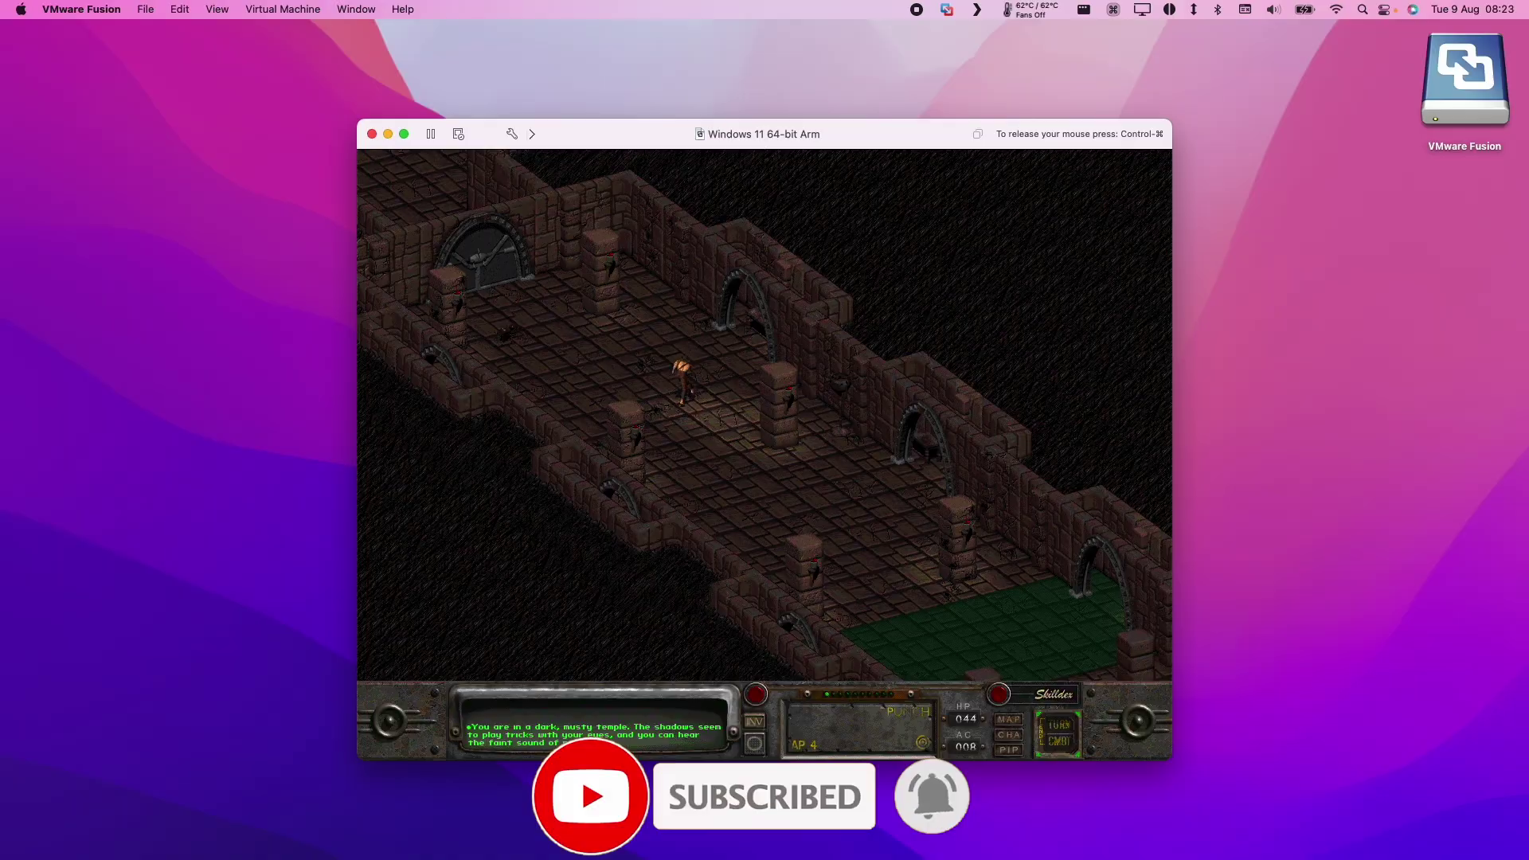
pyautogui.click(281, 14)
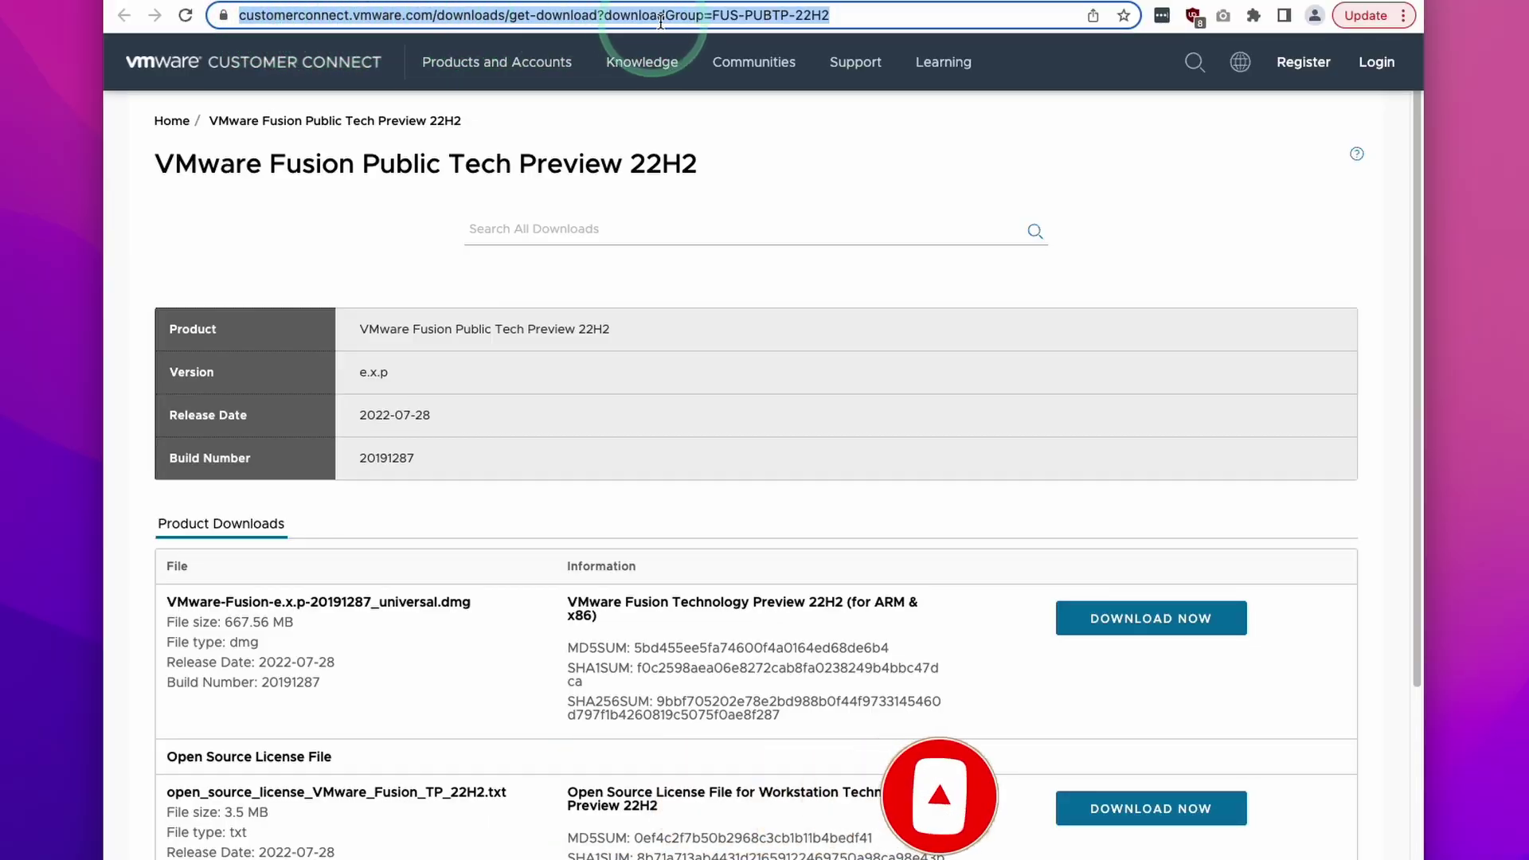
# - Start downloading VMware-Fusion-e.x.p-20191287_universal.dmg from the Product Downloads list
pyautogui.click(1175, 165)
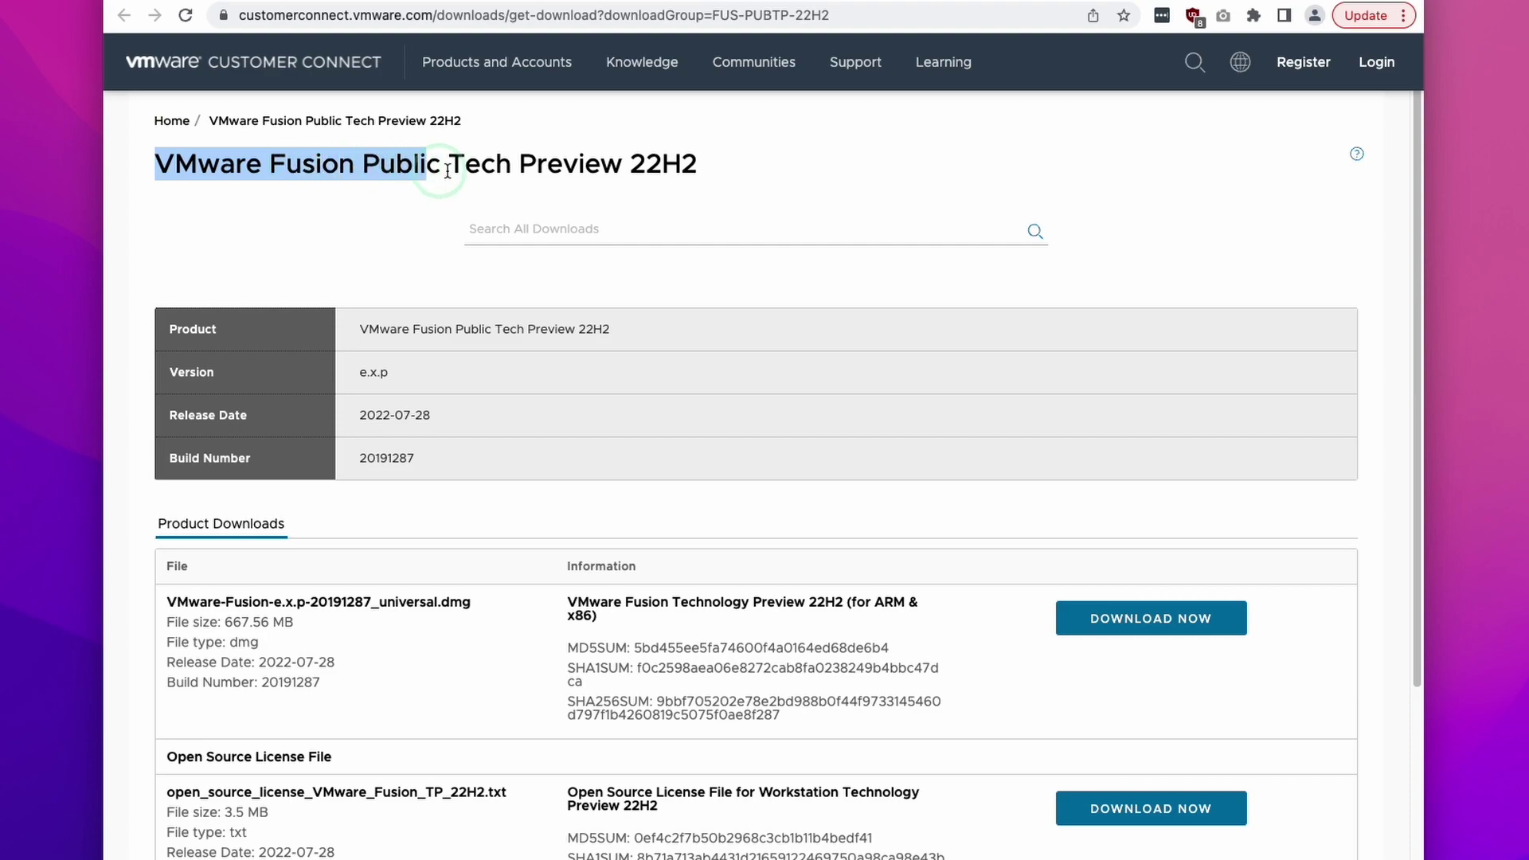
pyautogui.moveTo(509, 170); pyautogui.dragTo(744, 170)
pyautogui.click(742, 169)
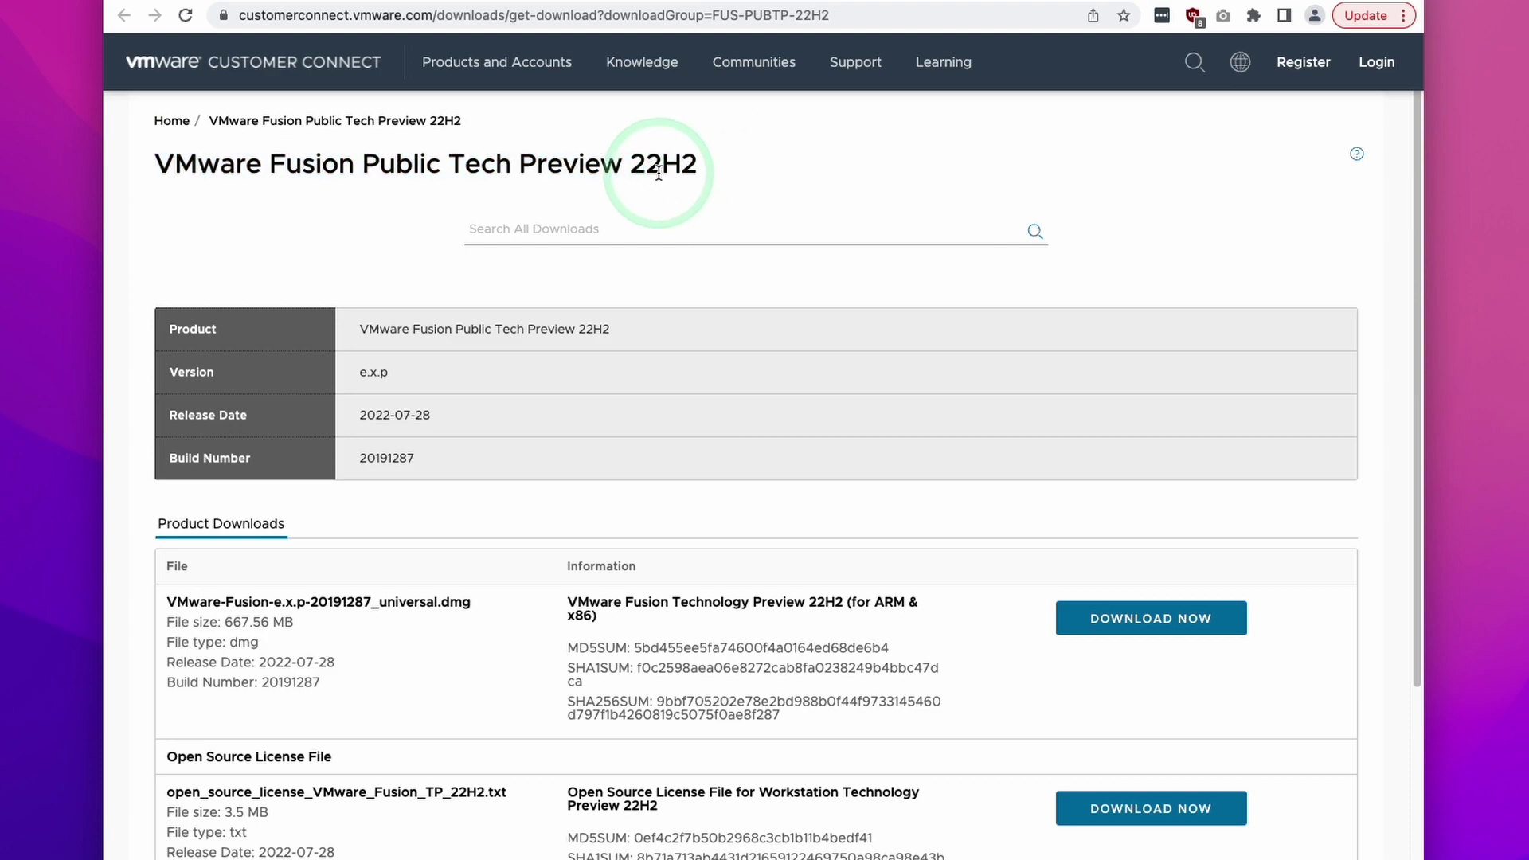
pyautogui.click(696, 165)
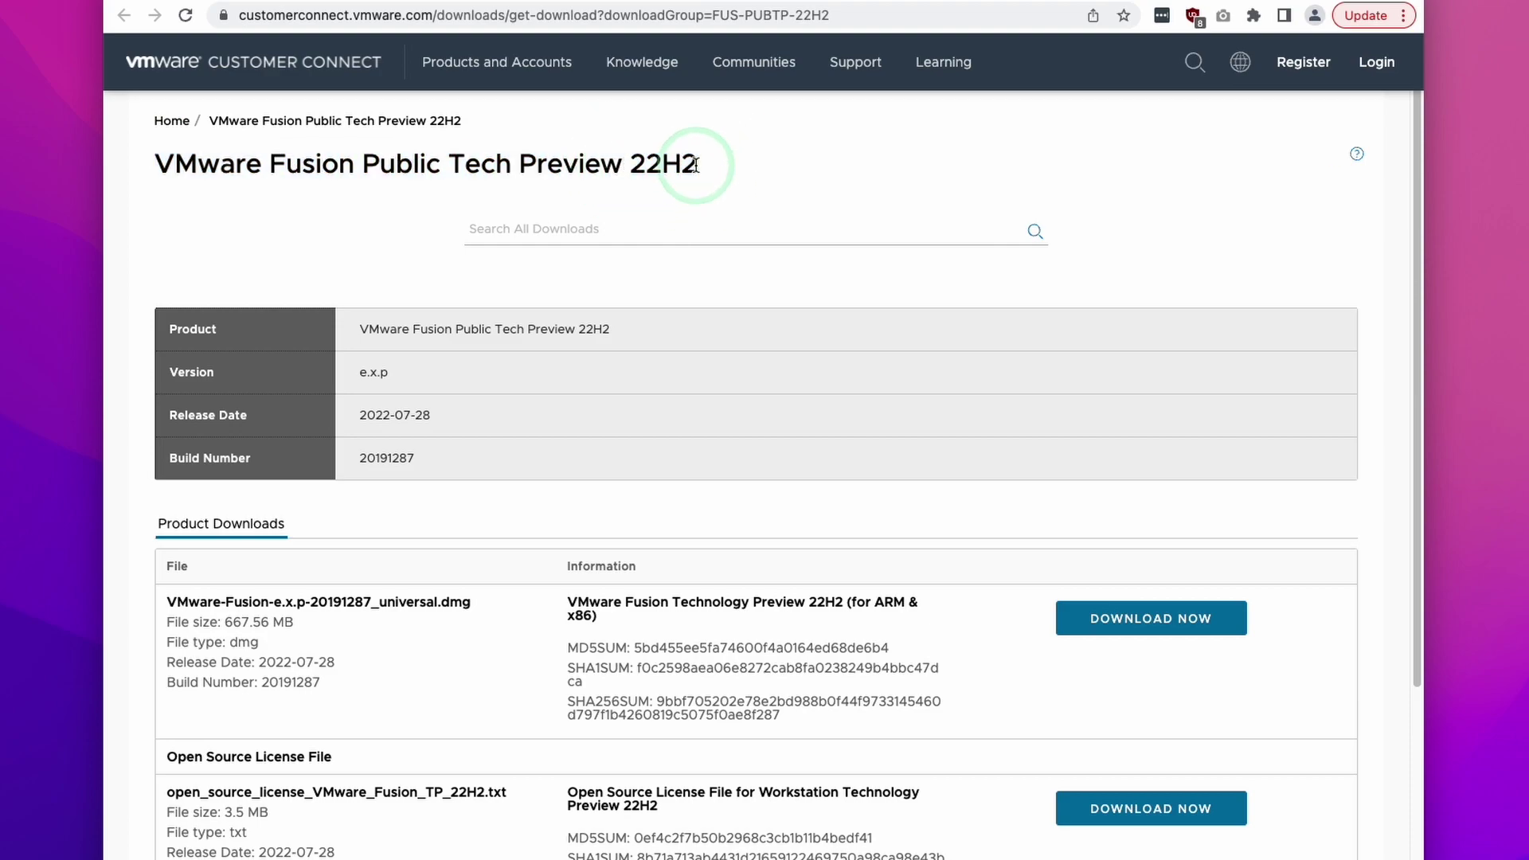
pyautogui.scroll(-3, 276, 313)
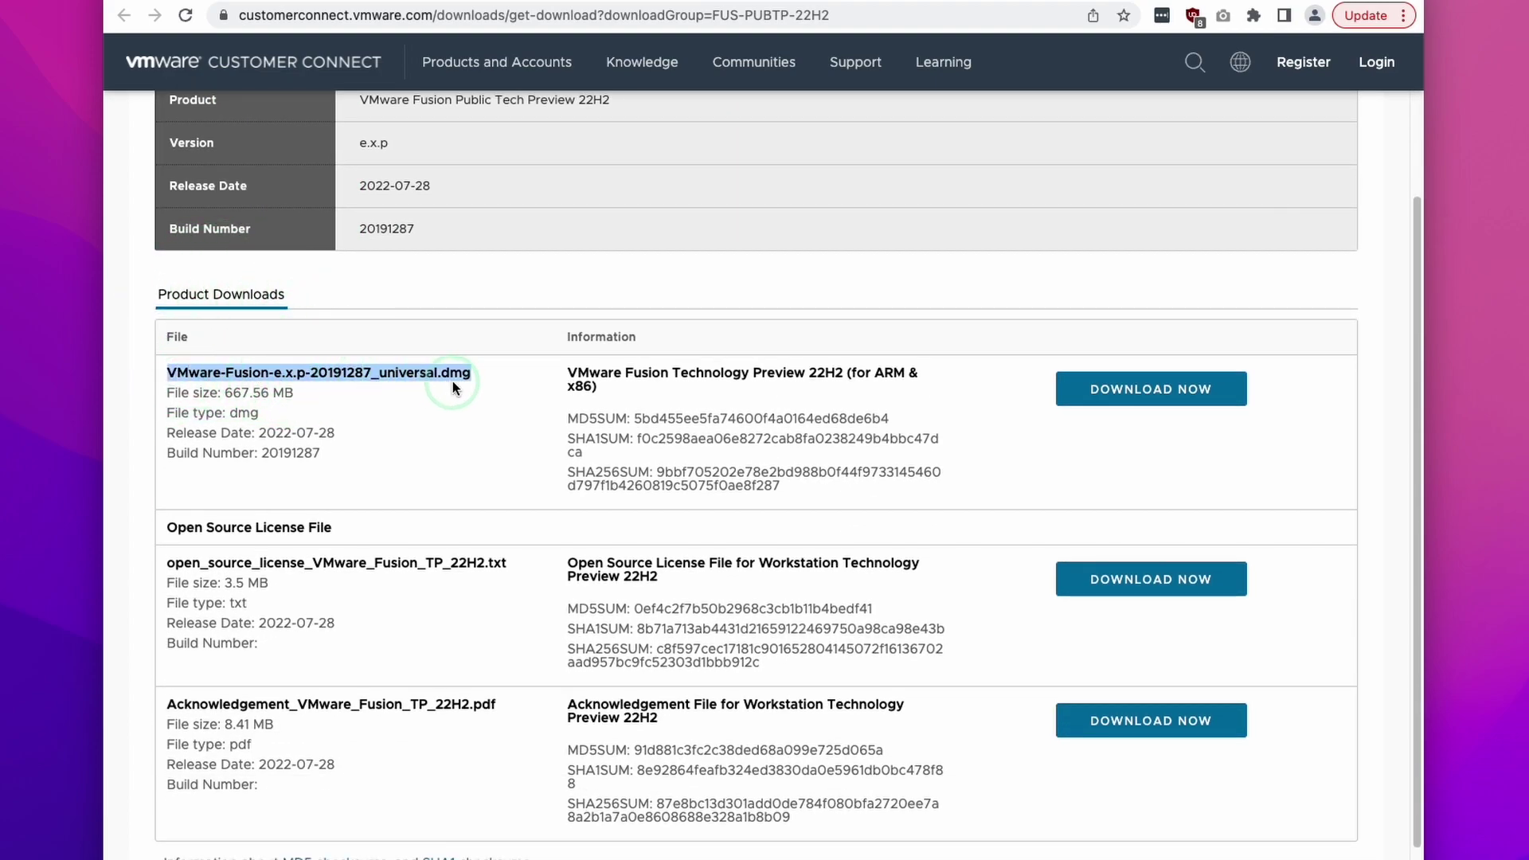
pyautogui.click(381, 370)
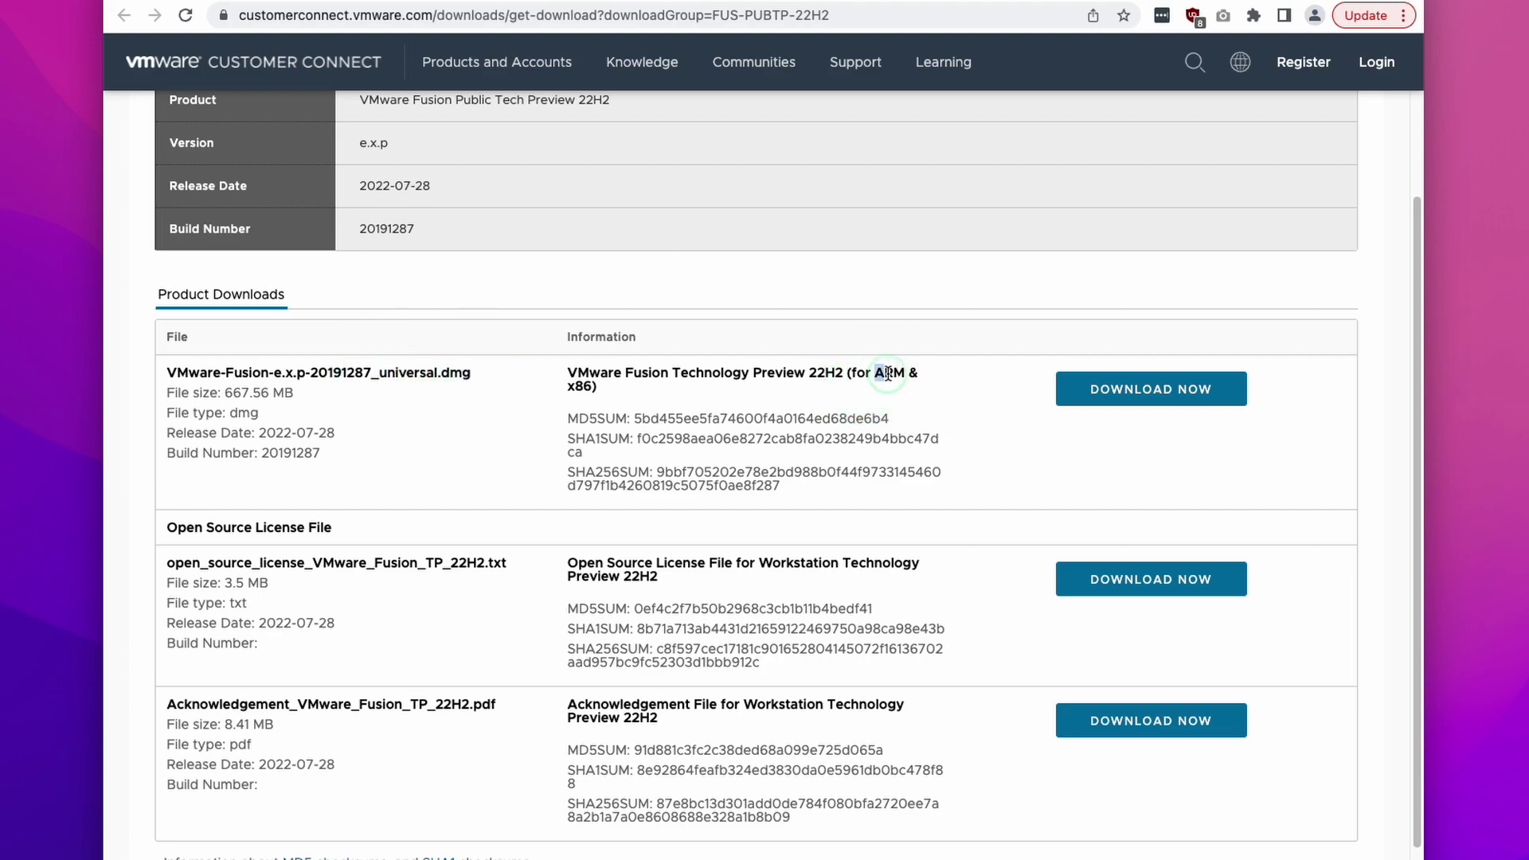
pyautogui.tripleClick(587, 381)
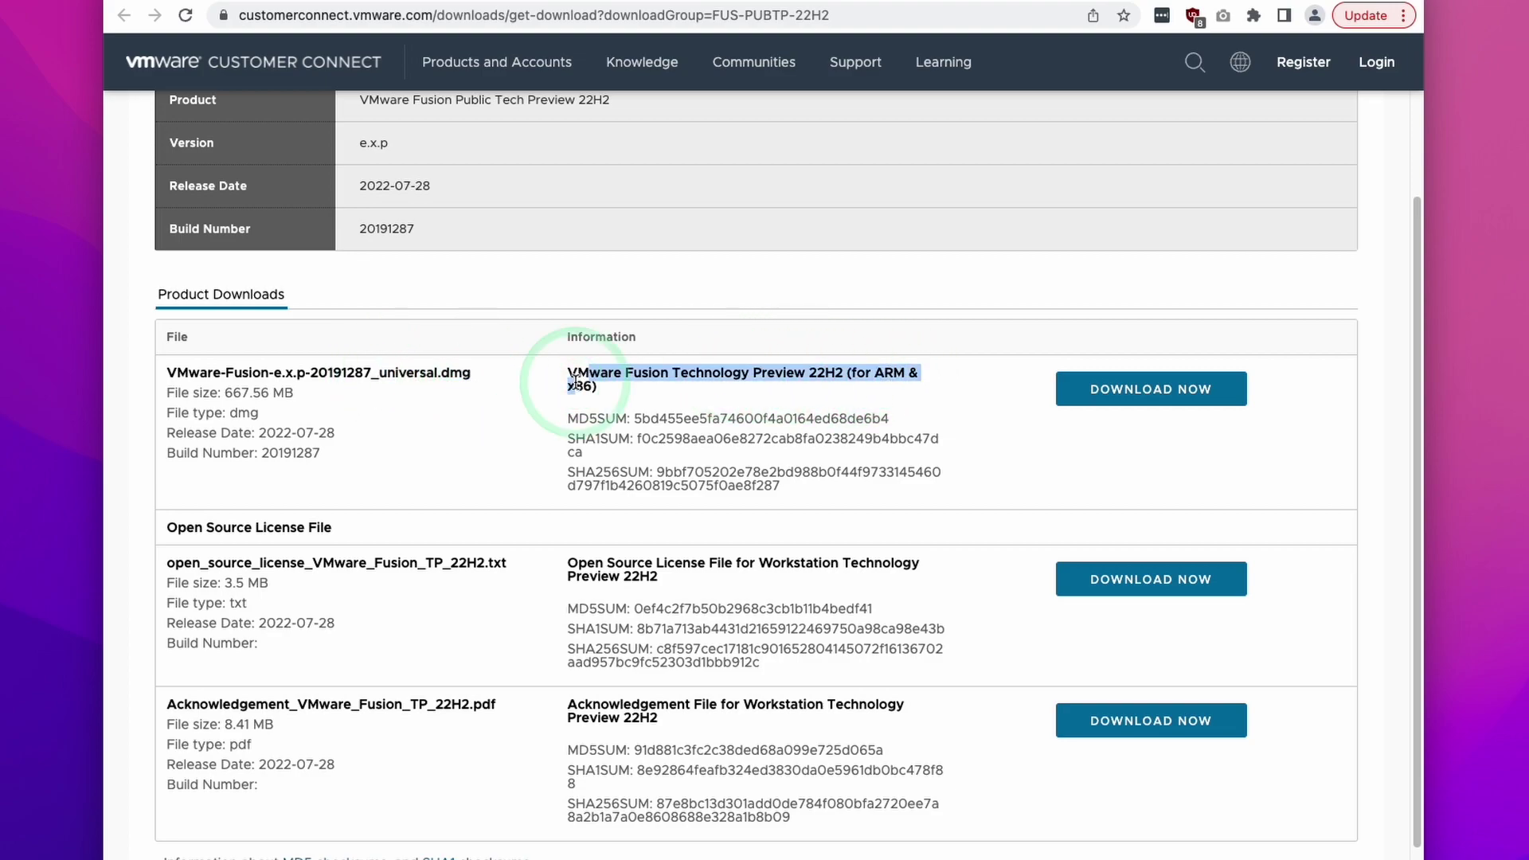
pyautogui.click(588, 381)
pyautogui.click(1104, 397)
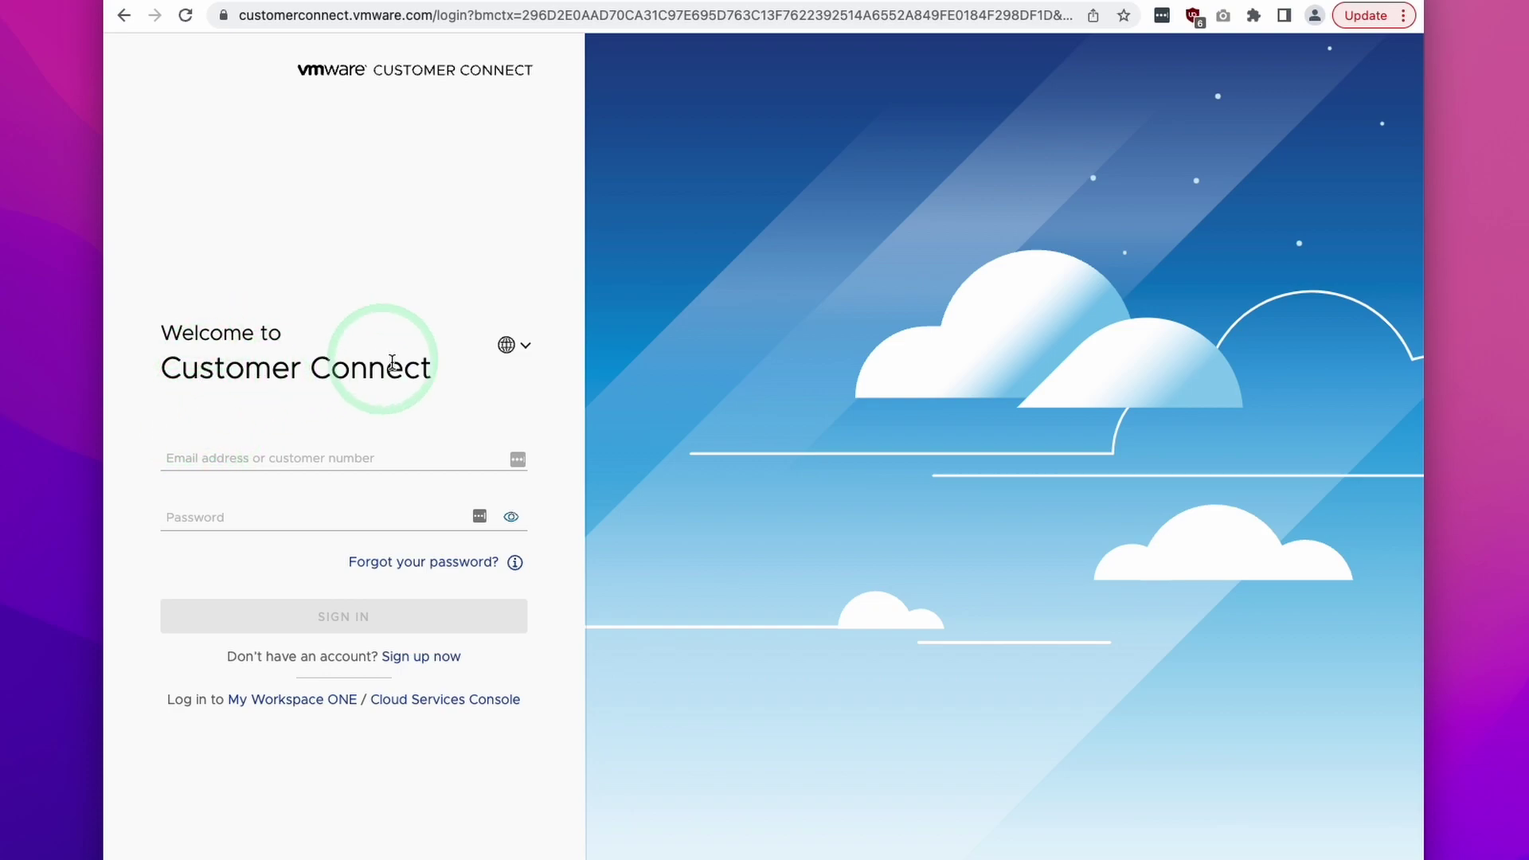
# - Sign up for a new Customer Connect account, activate it, and continue back signed in
pyautogui.click(405, 659)
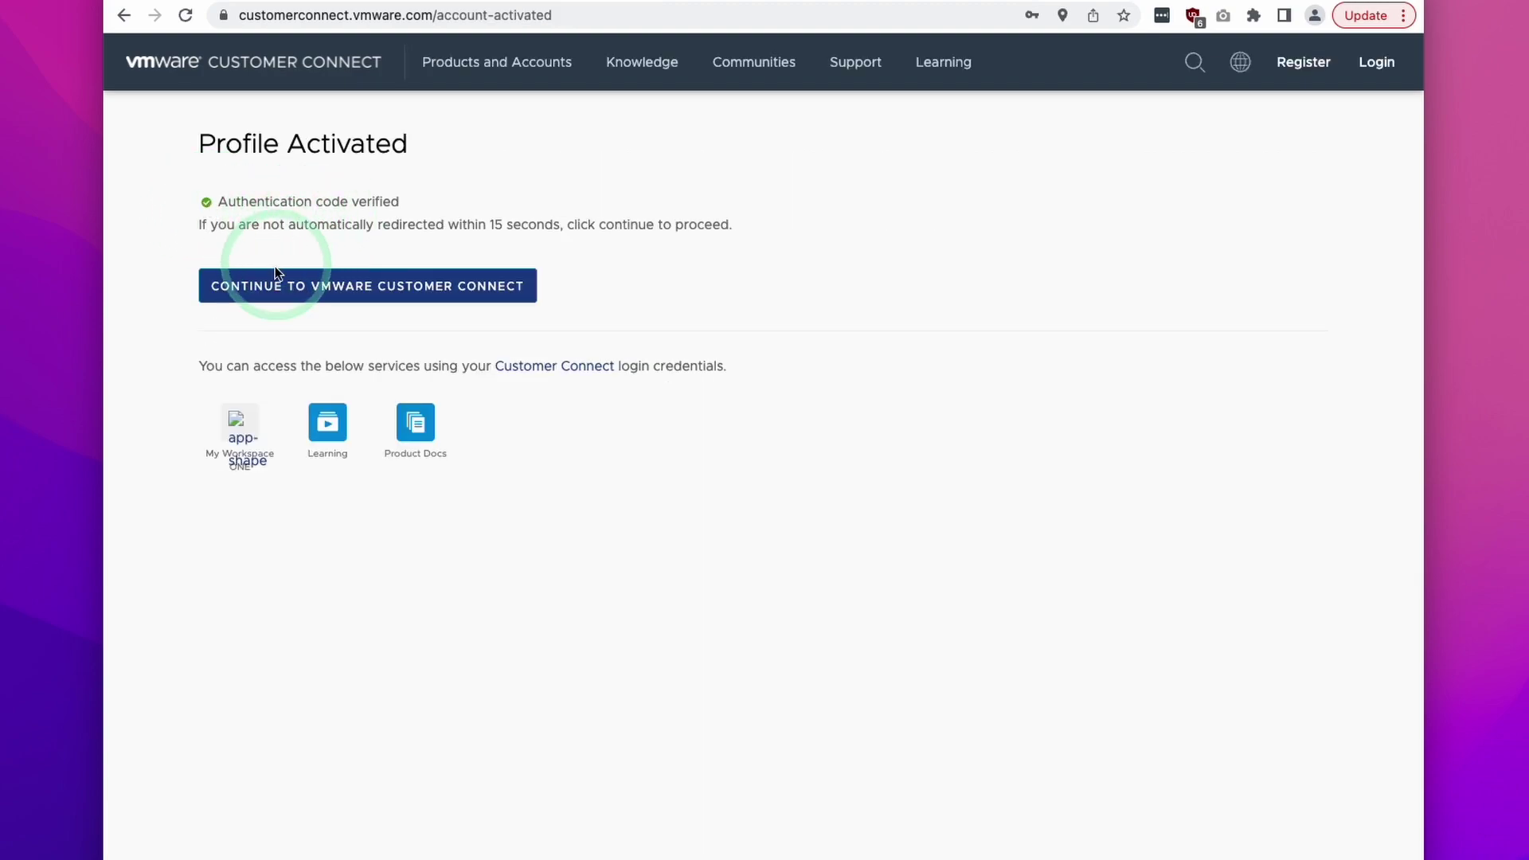
pyautogui.click(568, 365)
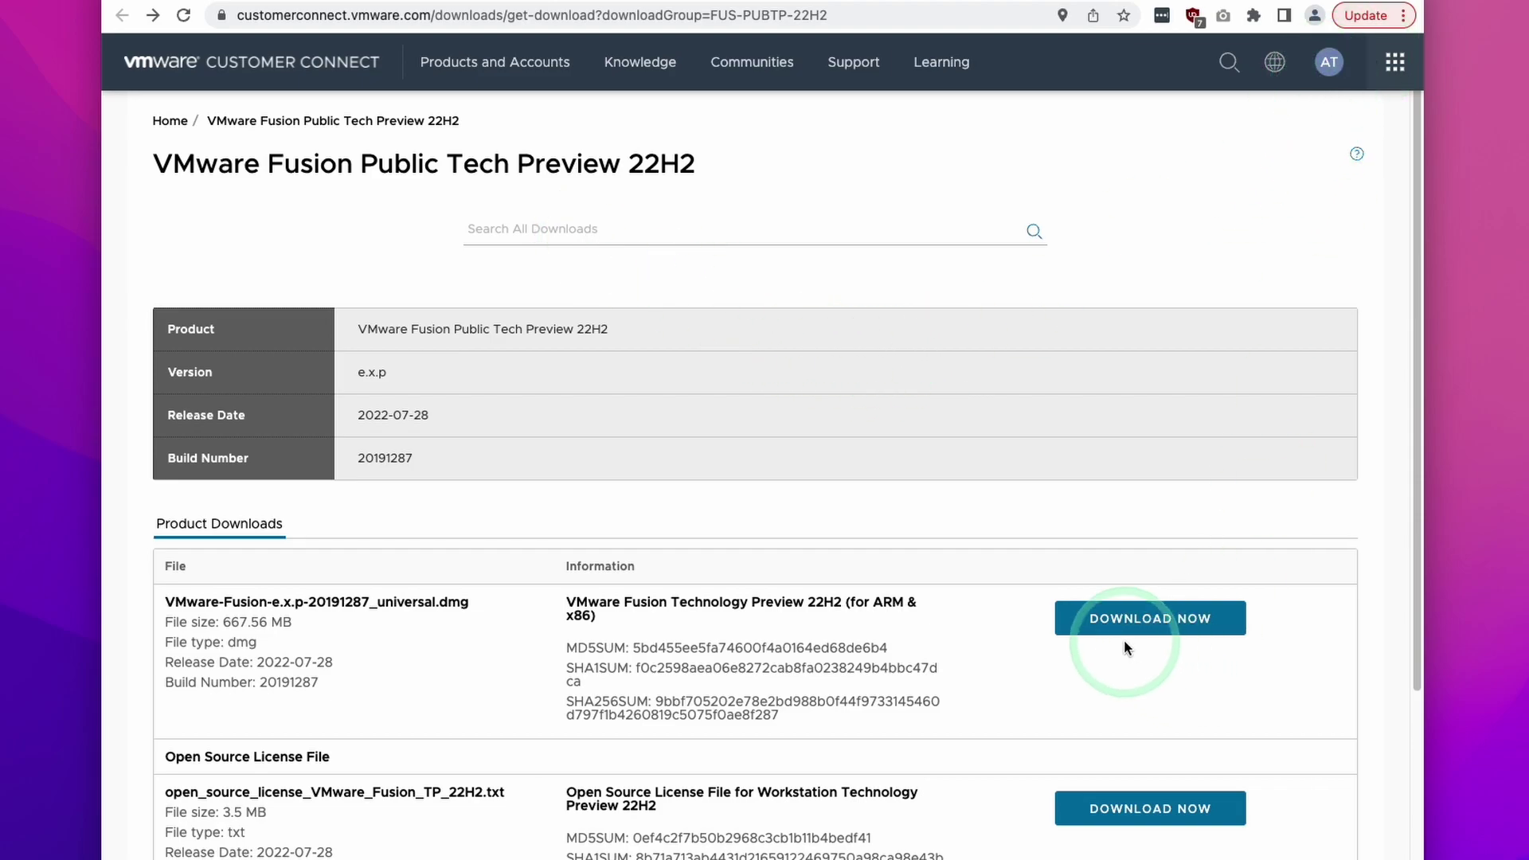
# - Accept the Technology Preview EULA and download the 668 MB universal Fusion dmg
pyautogui.click(1089, 619)
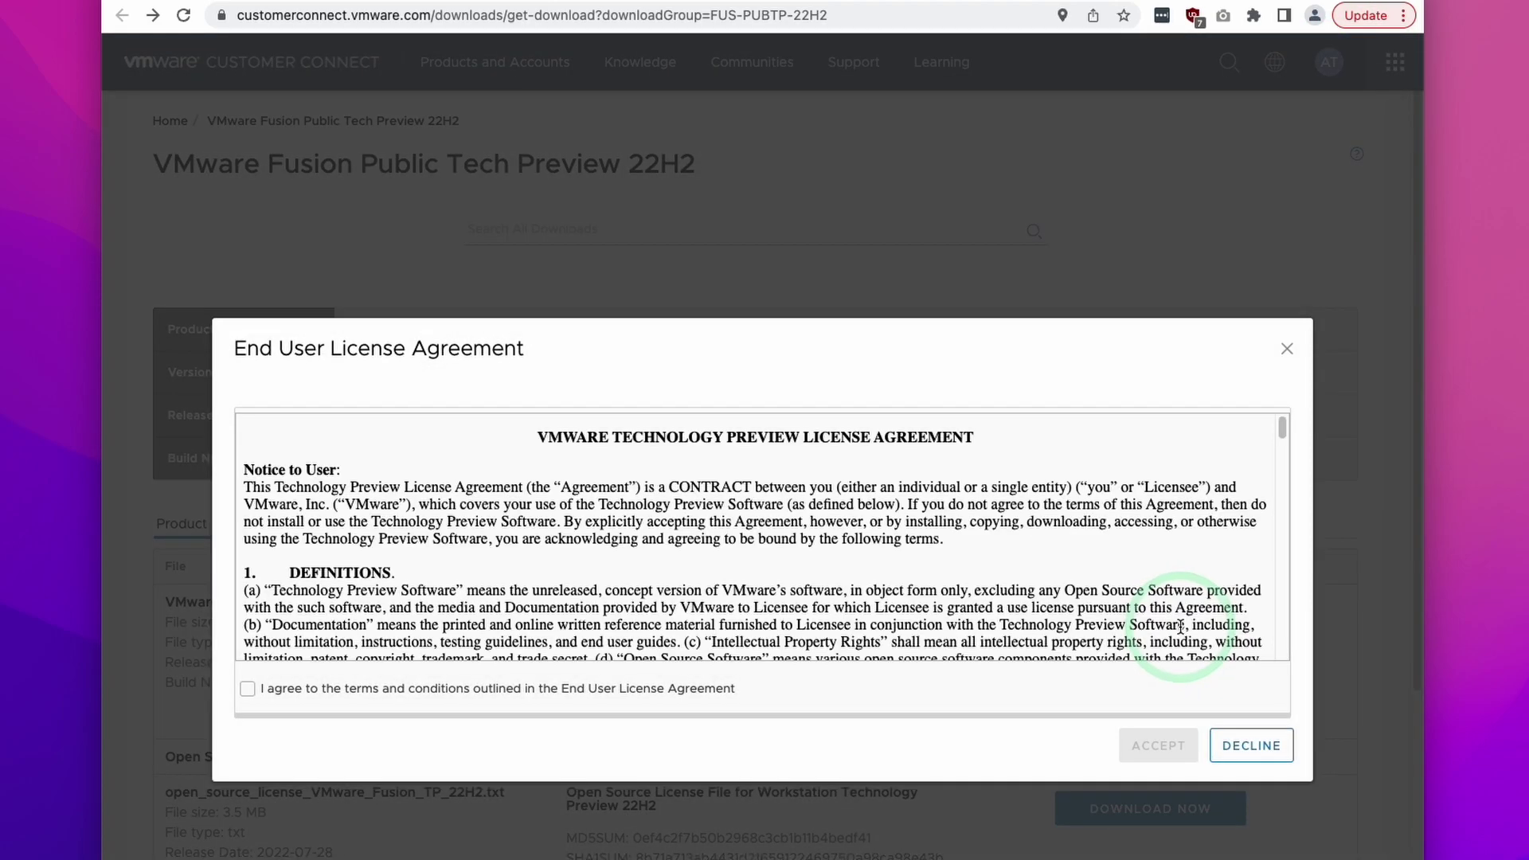
pyautogui.moveTo(1284, 430); pyautogui.dragTo(1284, 643)
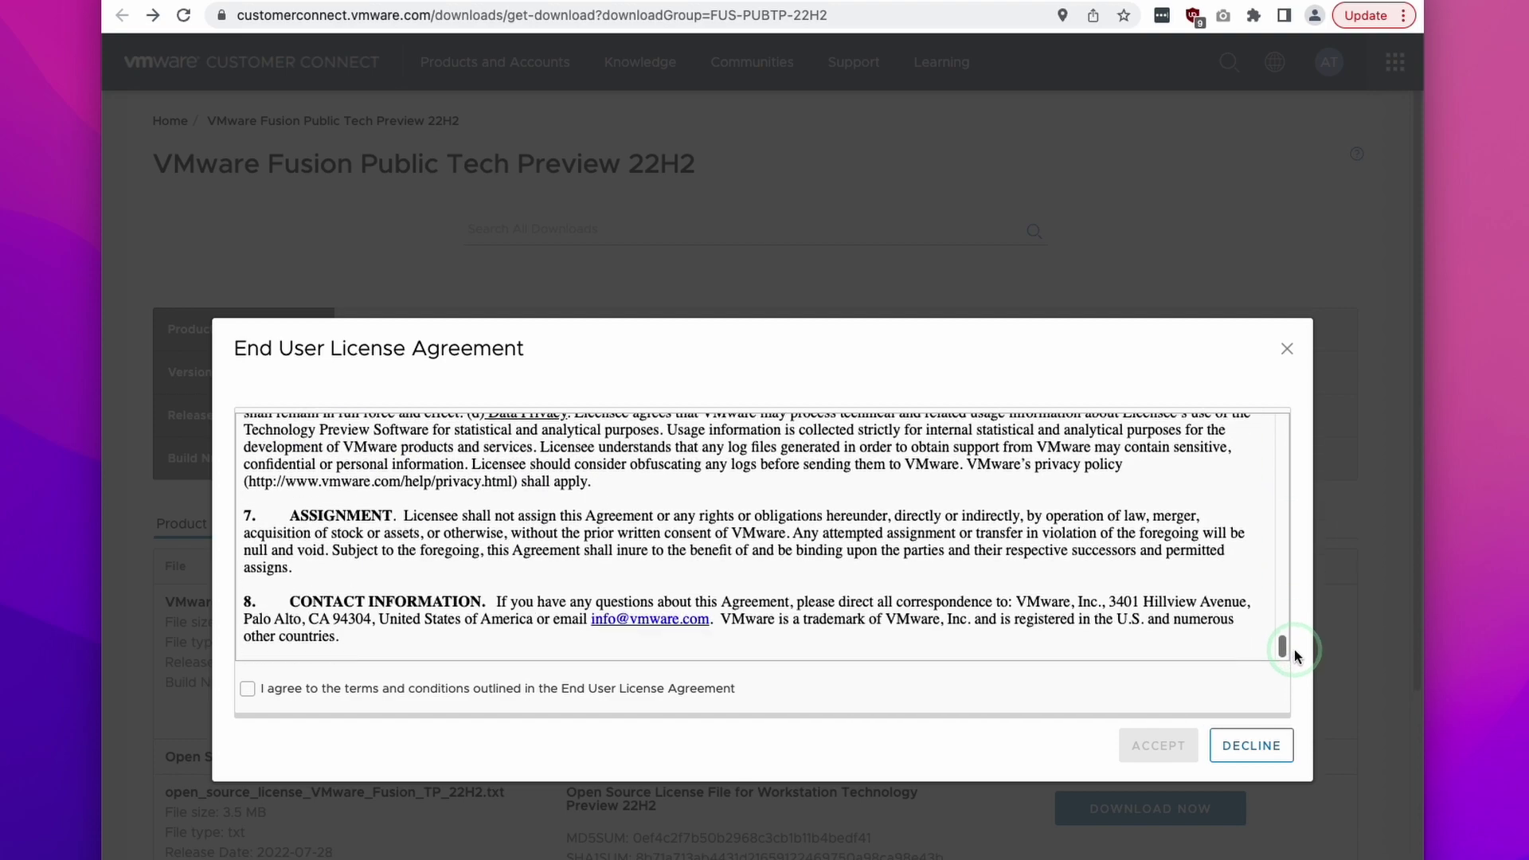
pyautogui.click(248, 688)
pyautogui.click(1157, 744)
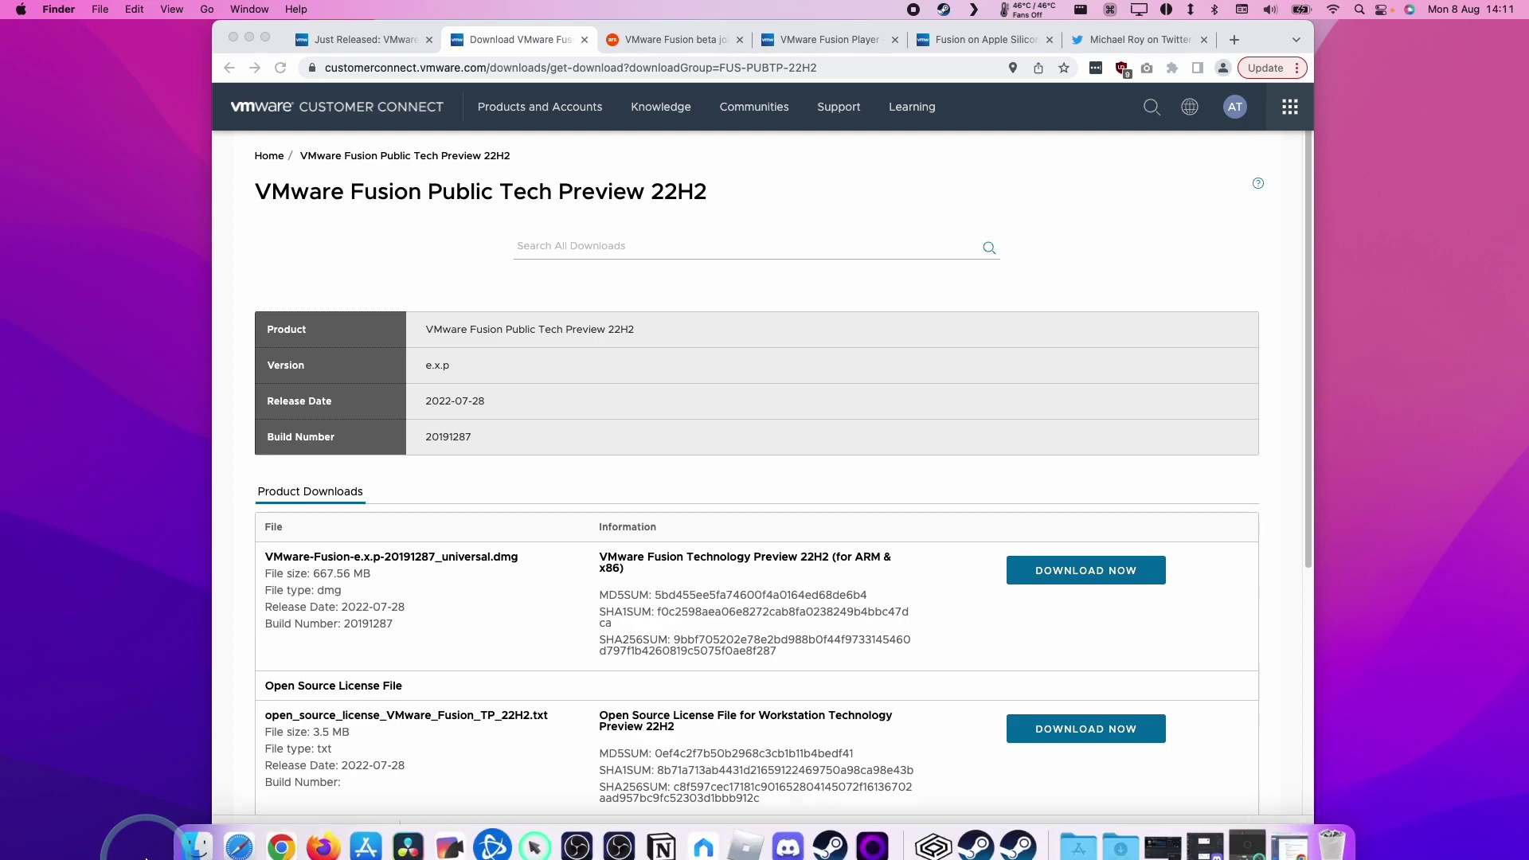
# - Mount the Fusion dmg from Downloads and launch the Tech Preview installer past the security warning
pyautogui.click(194, 836)
pyautogui.click(361, 268)
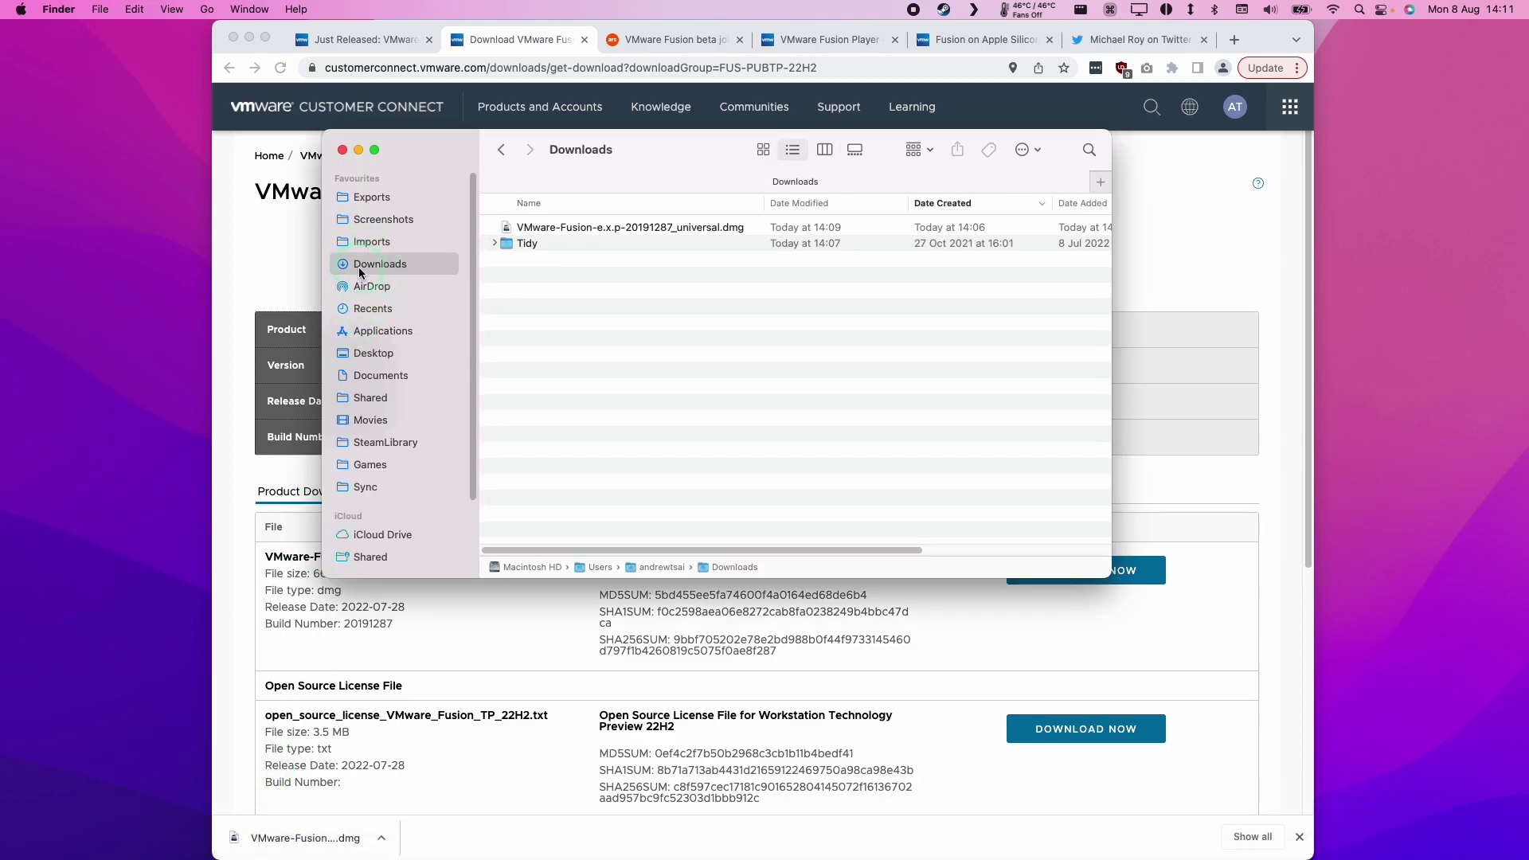
pyautogui.click(538, 229)
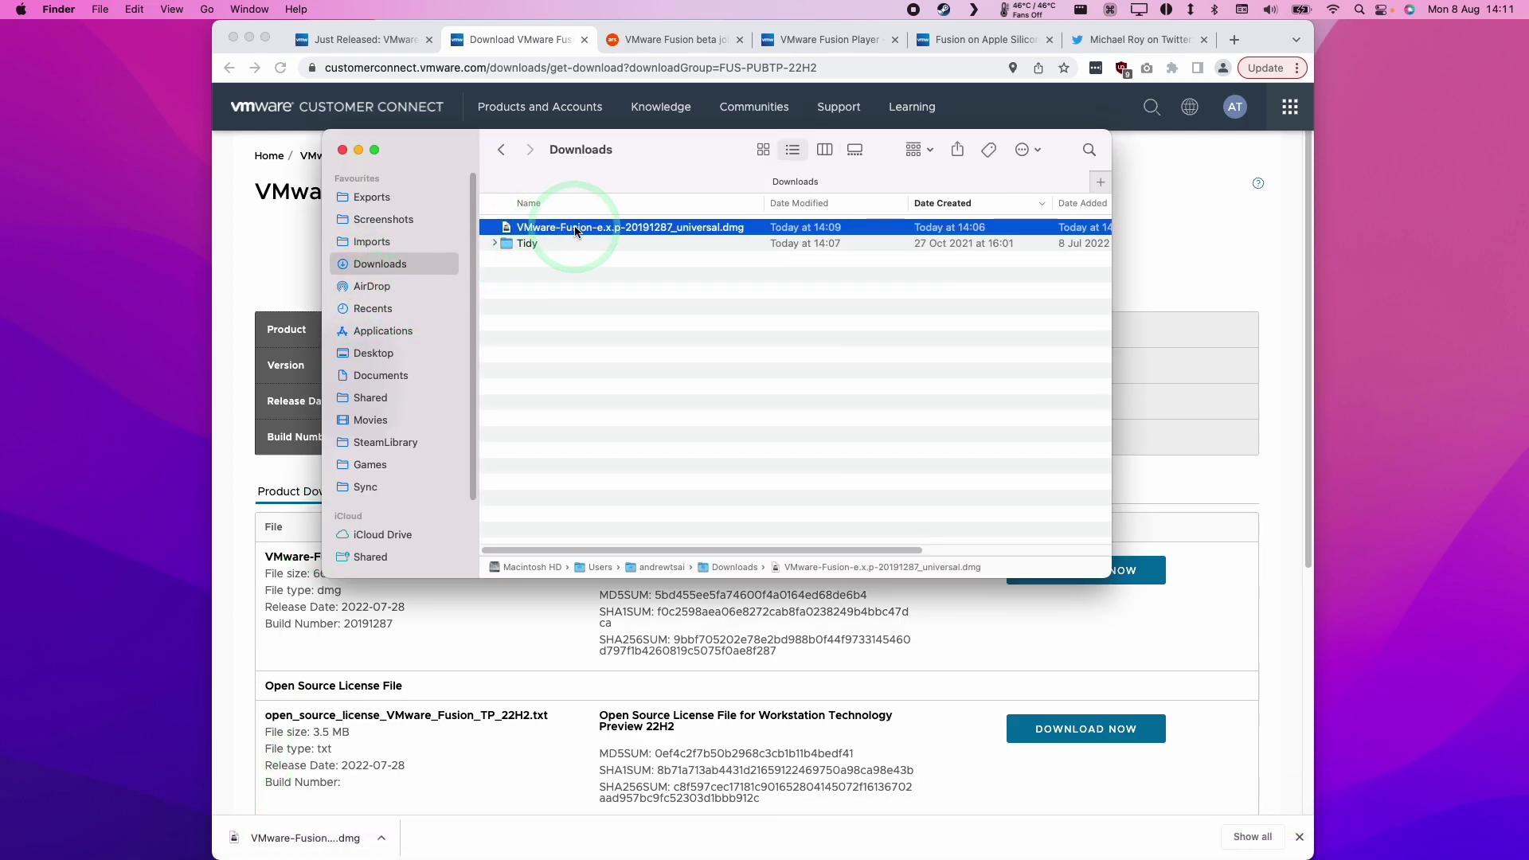
pyautogui.click(182, 211)
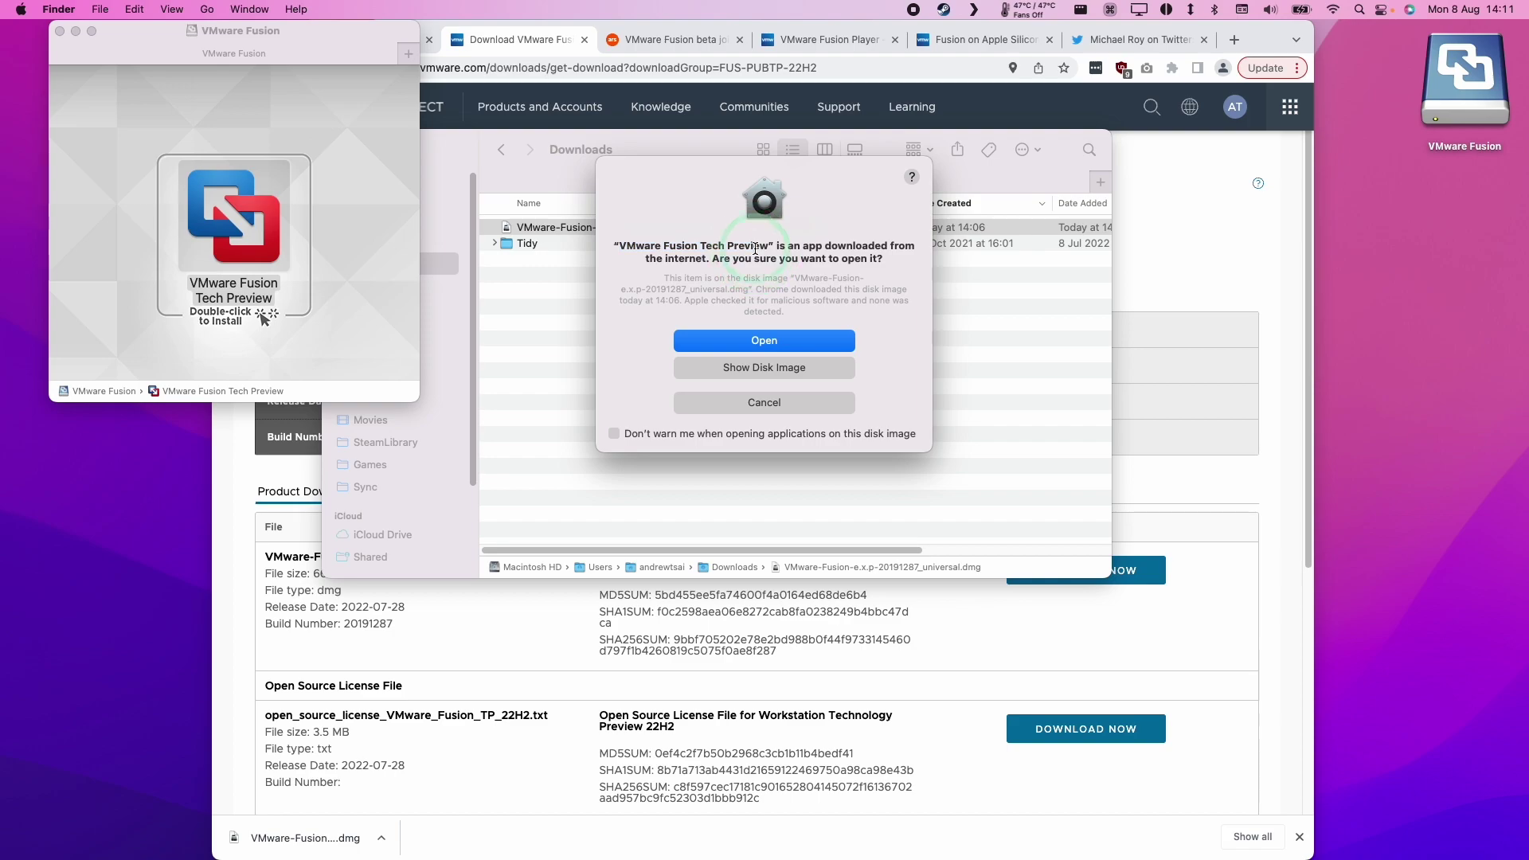
pyautogui.click(753, 343)
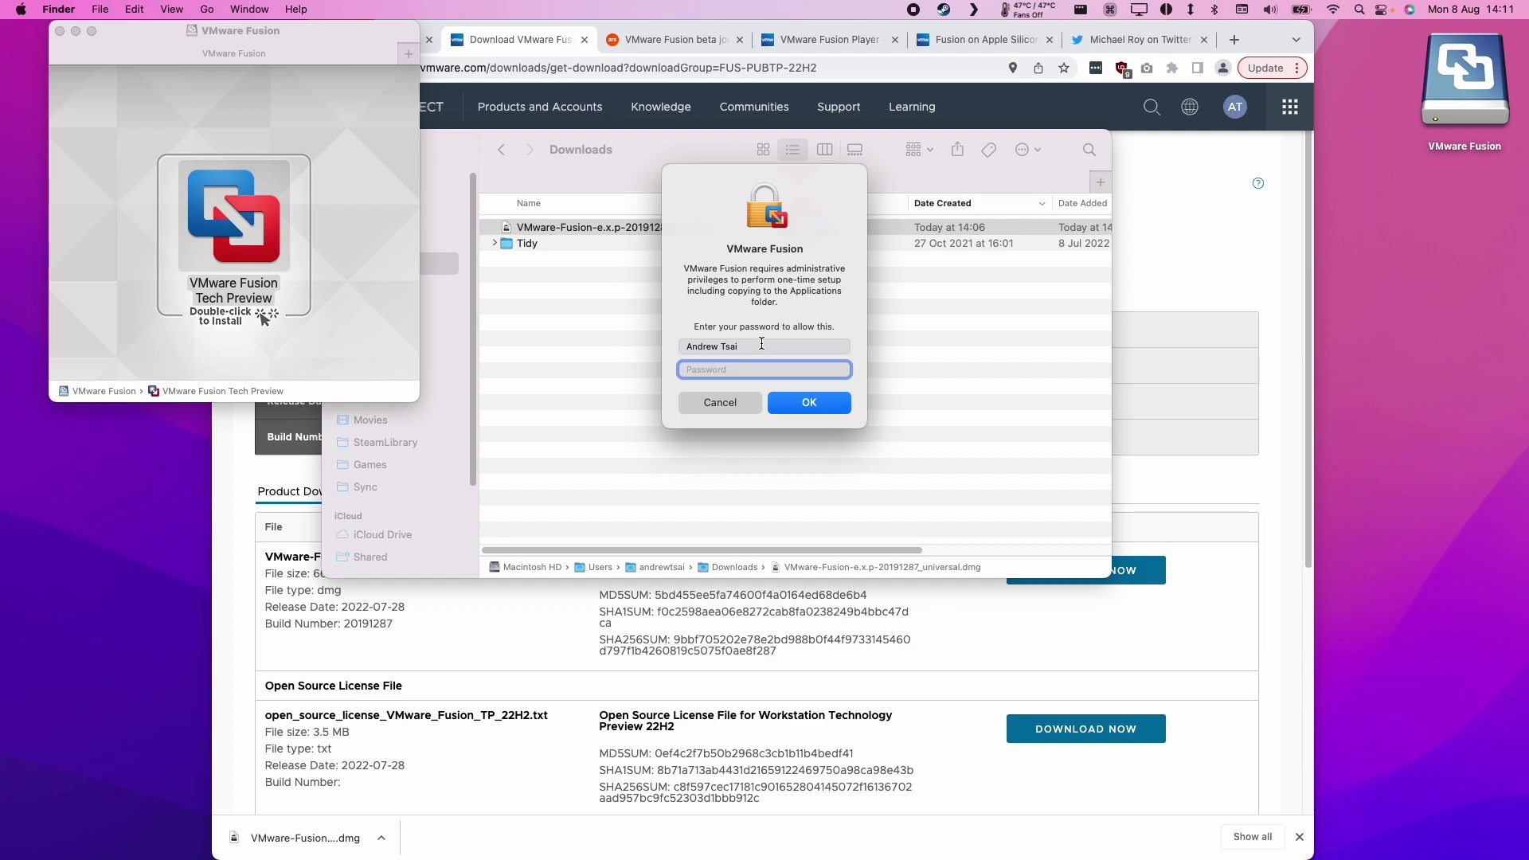
# - Approve the administrator setup, accept the Fusion license agreement and apply the license key
pyautogui.click(703, 236)
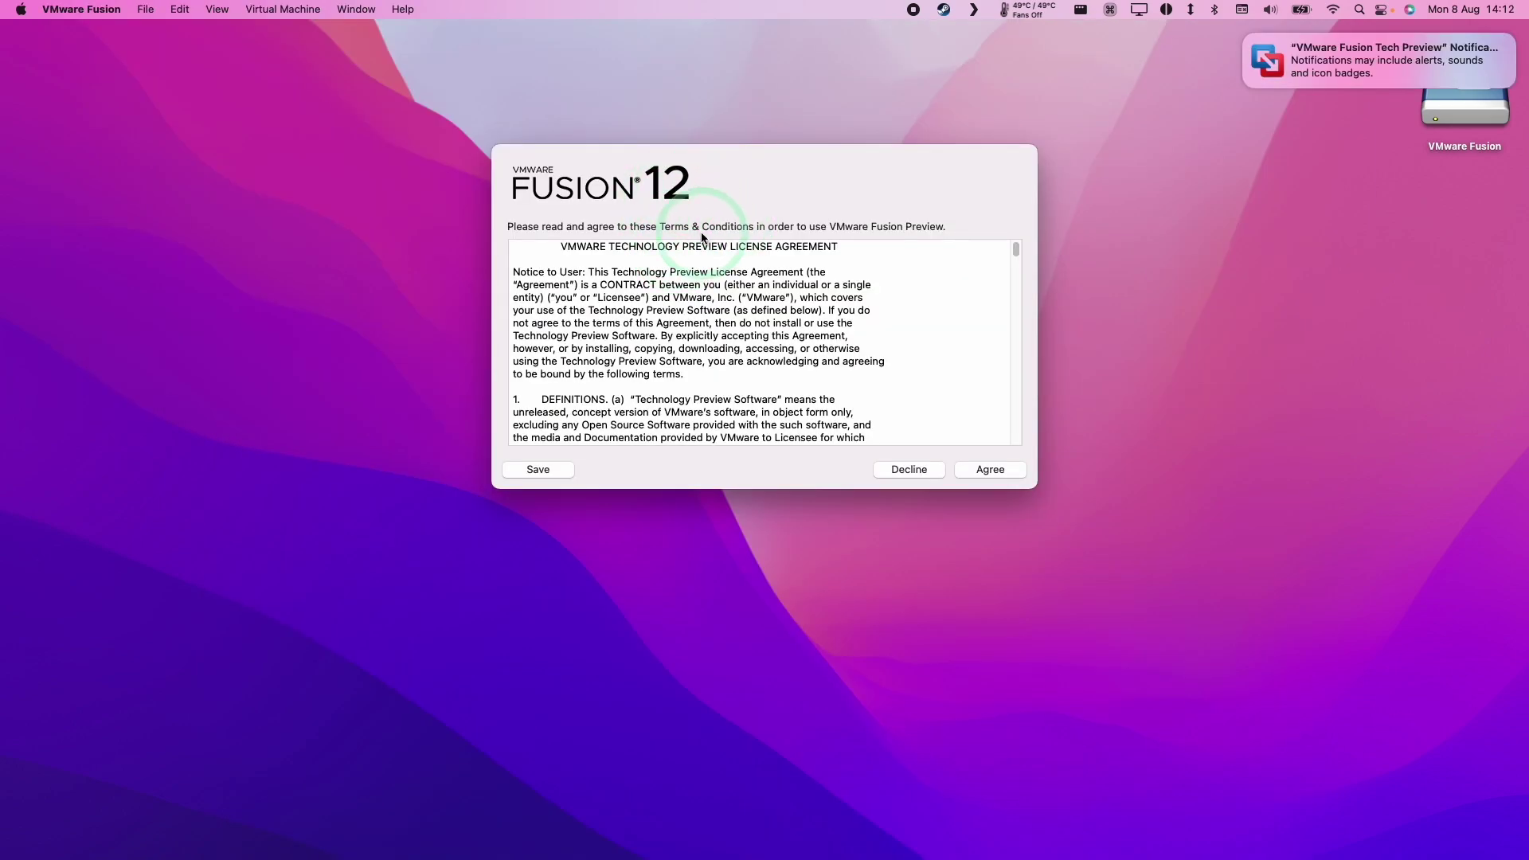
pyautogui.click(988, 472)
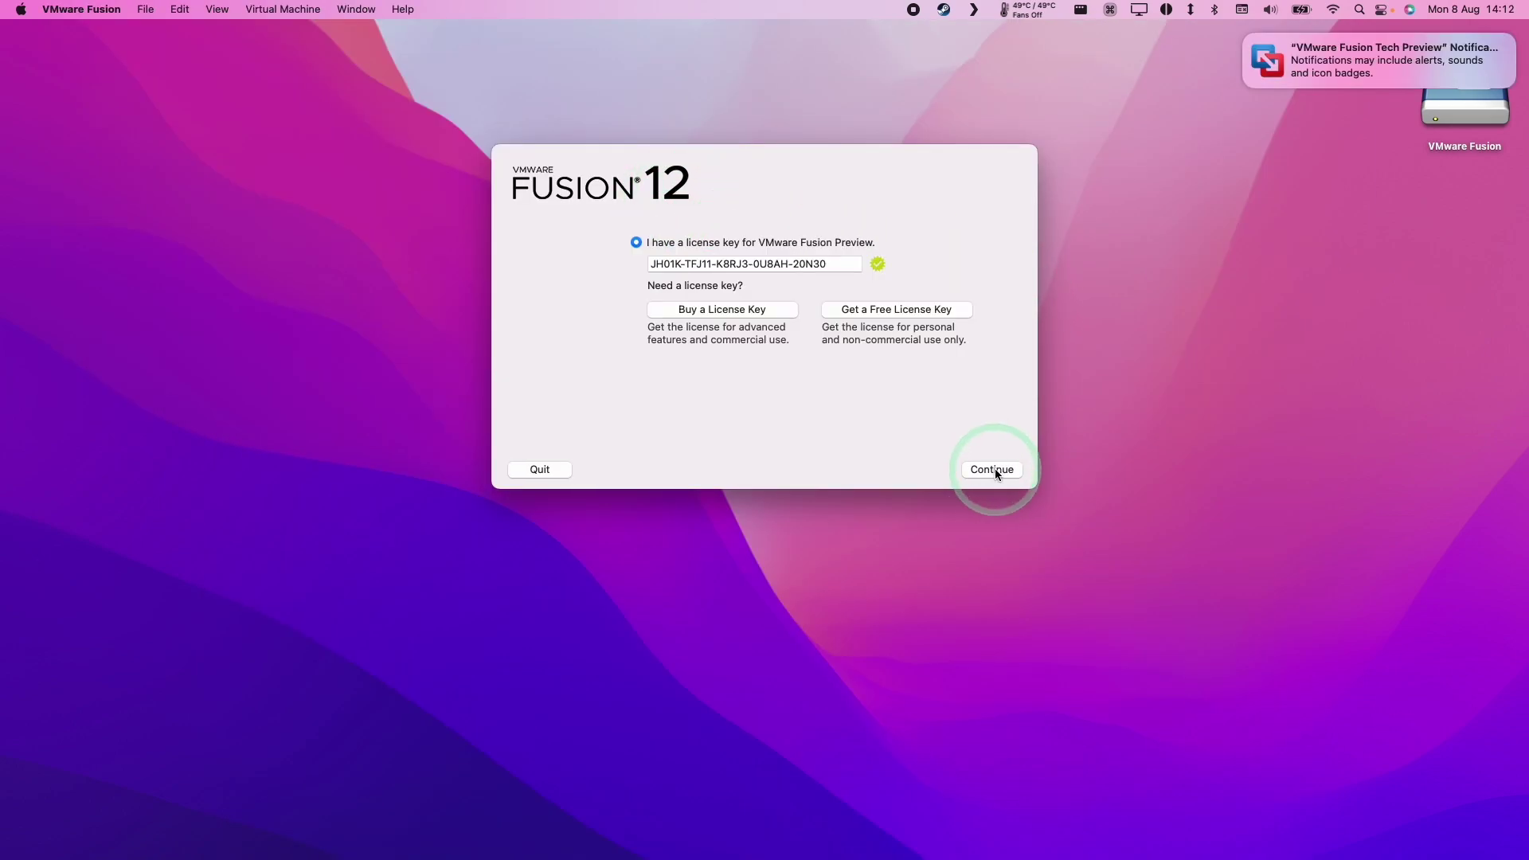
pyautogui.click(992, 469)
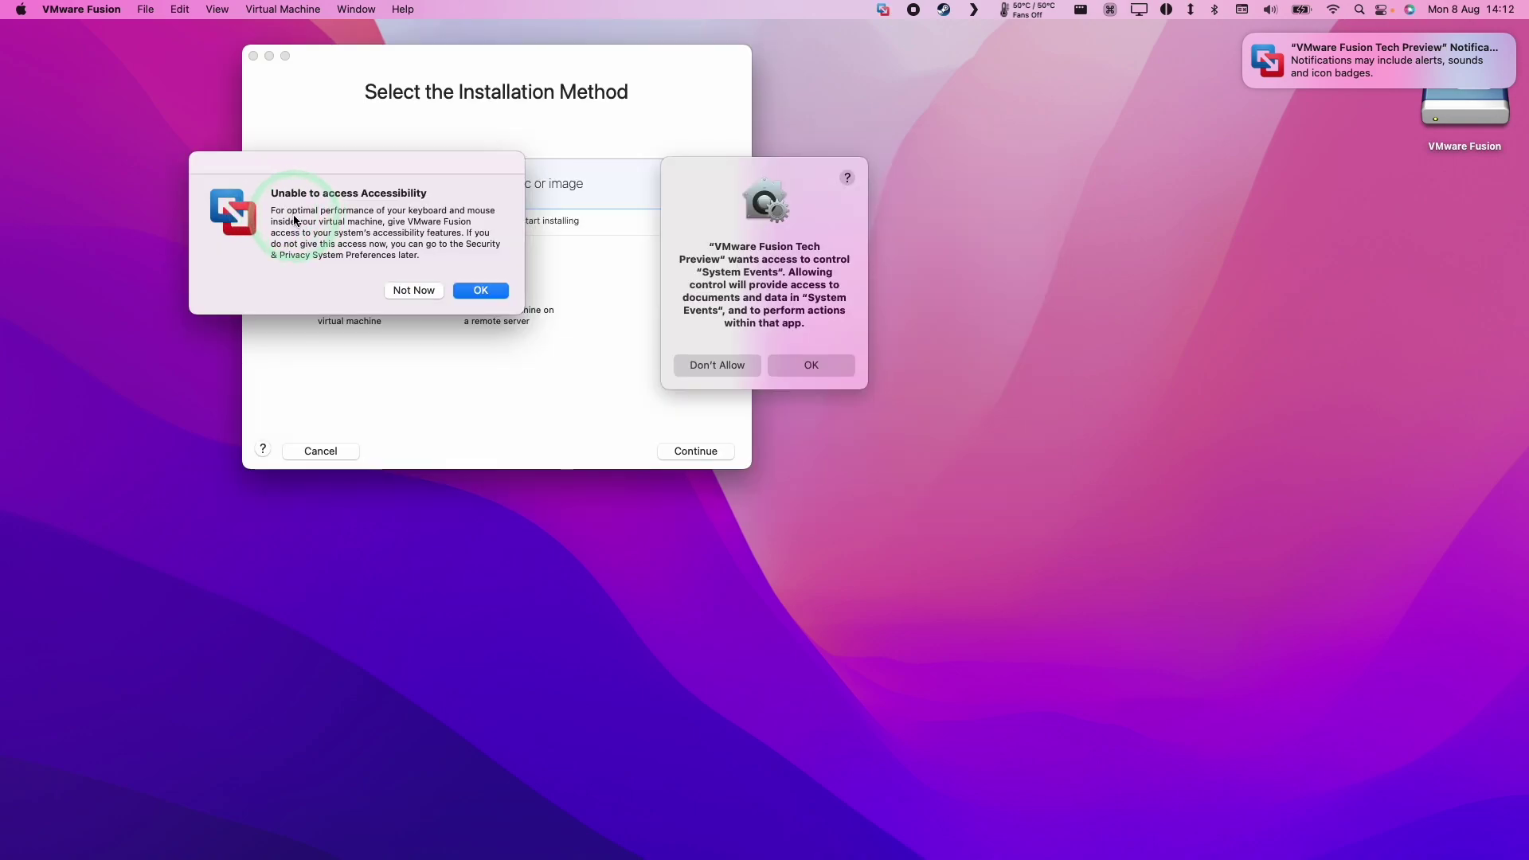
# - Acknowledge the Accessibility Access warning and bring up the Accessibility privacy settings
pyautogui.click(470, 290)
pyautogui.click(555, 353)
pyautogui.moveTo(1022, 246); pyautogui.dragTo(1213, 269)
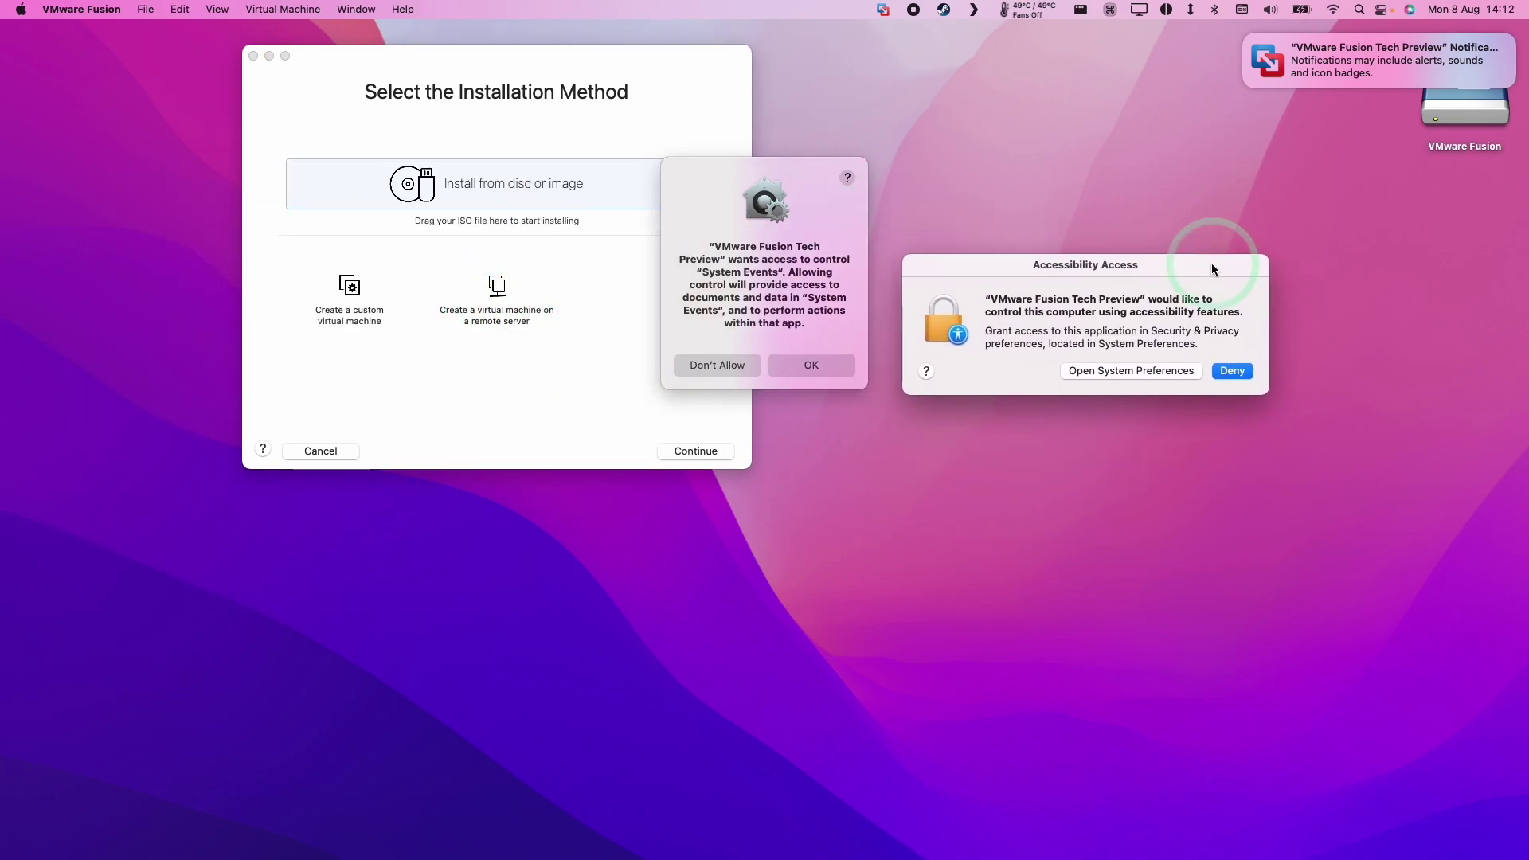
pyautogui.click(1148, 371)
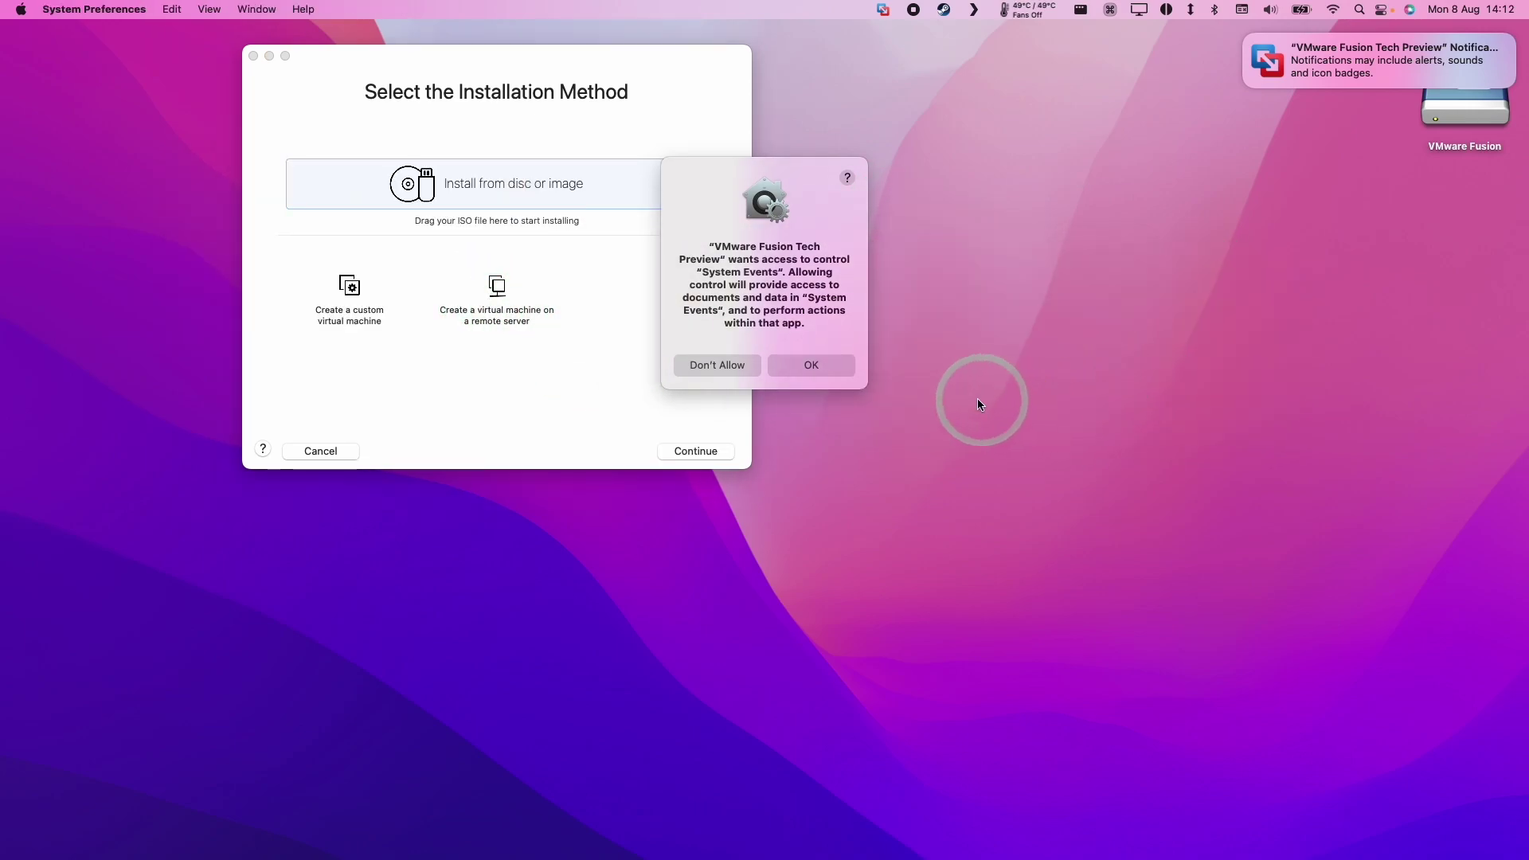
# - Unlock Security & Privacy, enable VMware Fusion Tech Preview under Accessibility, and close the settings
pyautogui.click(1005, 582)
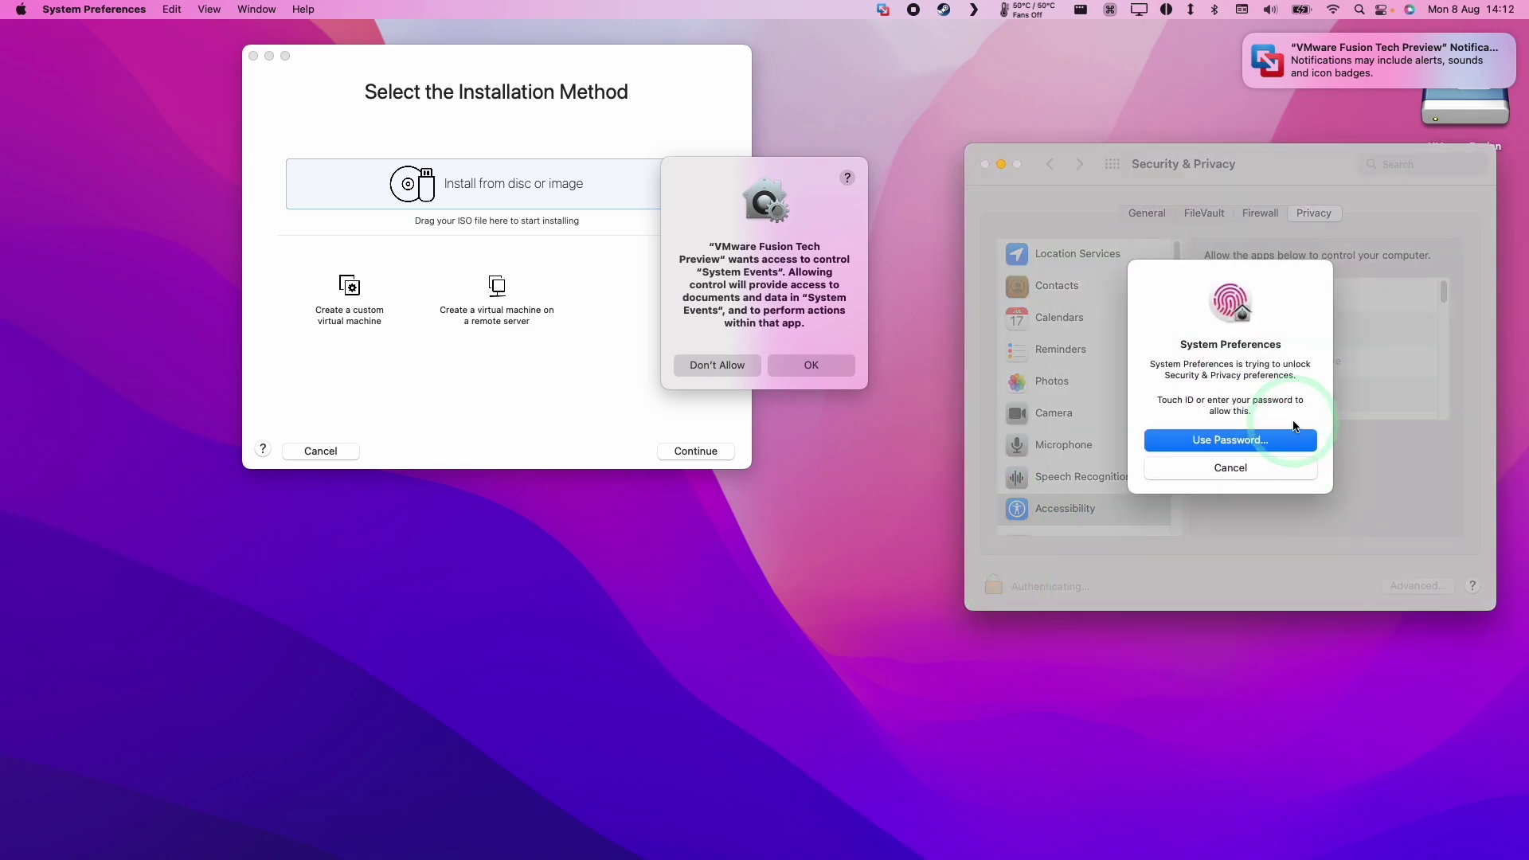
pyautogui.scroll(-10, 1401, 356)
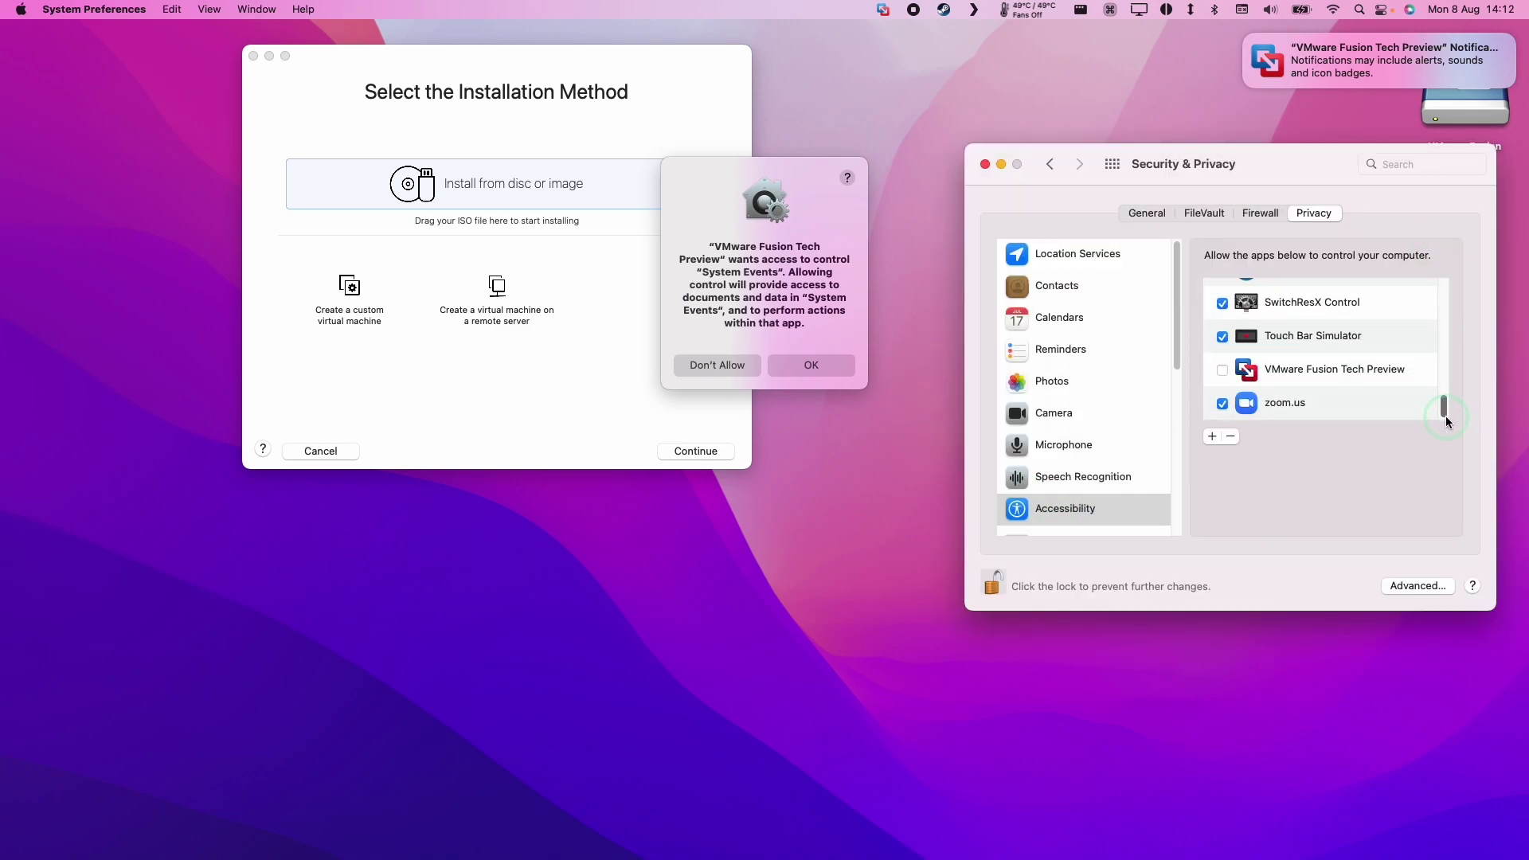
pyautogui.click(1340, 376)
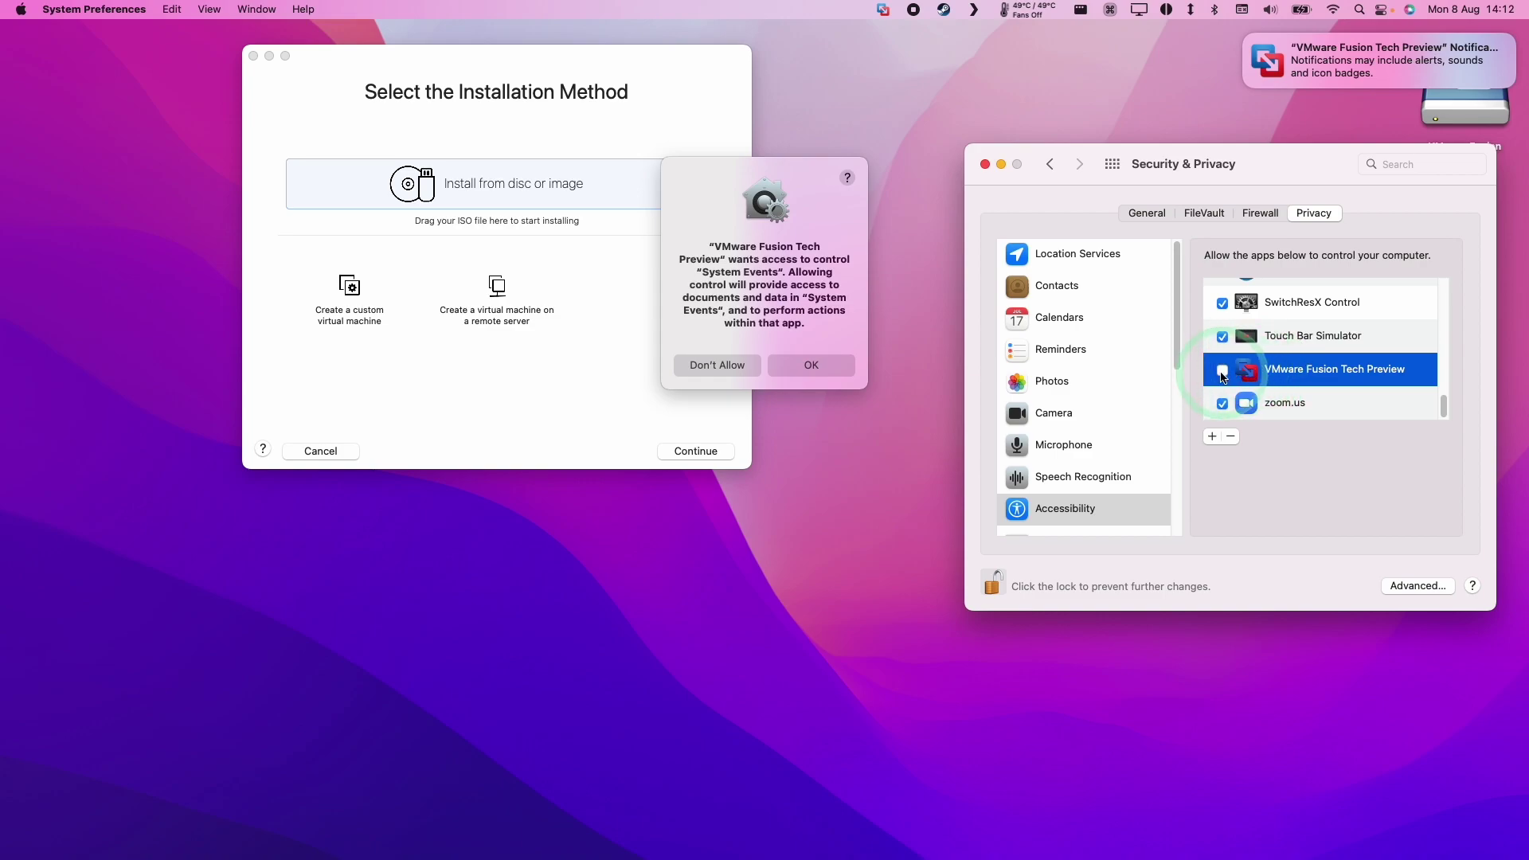
pyautogui.click(985, 165)
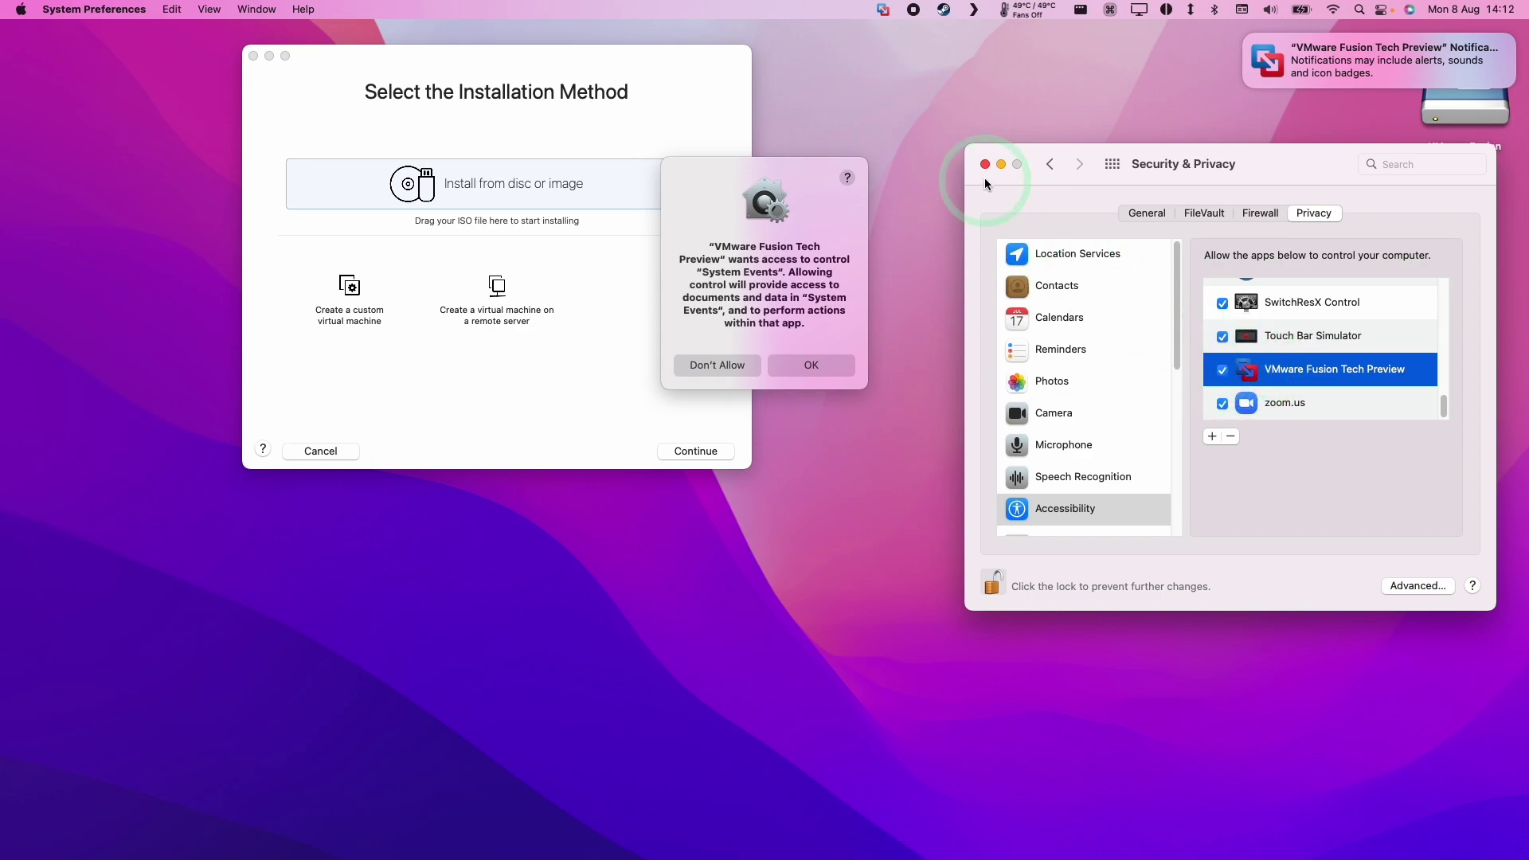
# - Approve Fusion's control of System Events and minimize the installation-method window
pyautogui.click(828, 362)
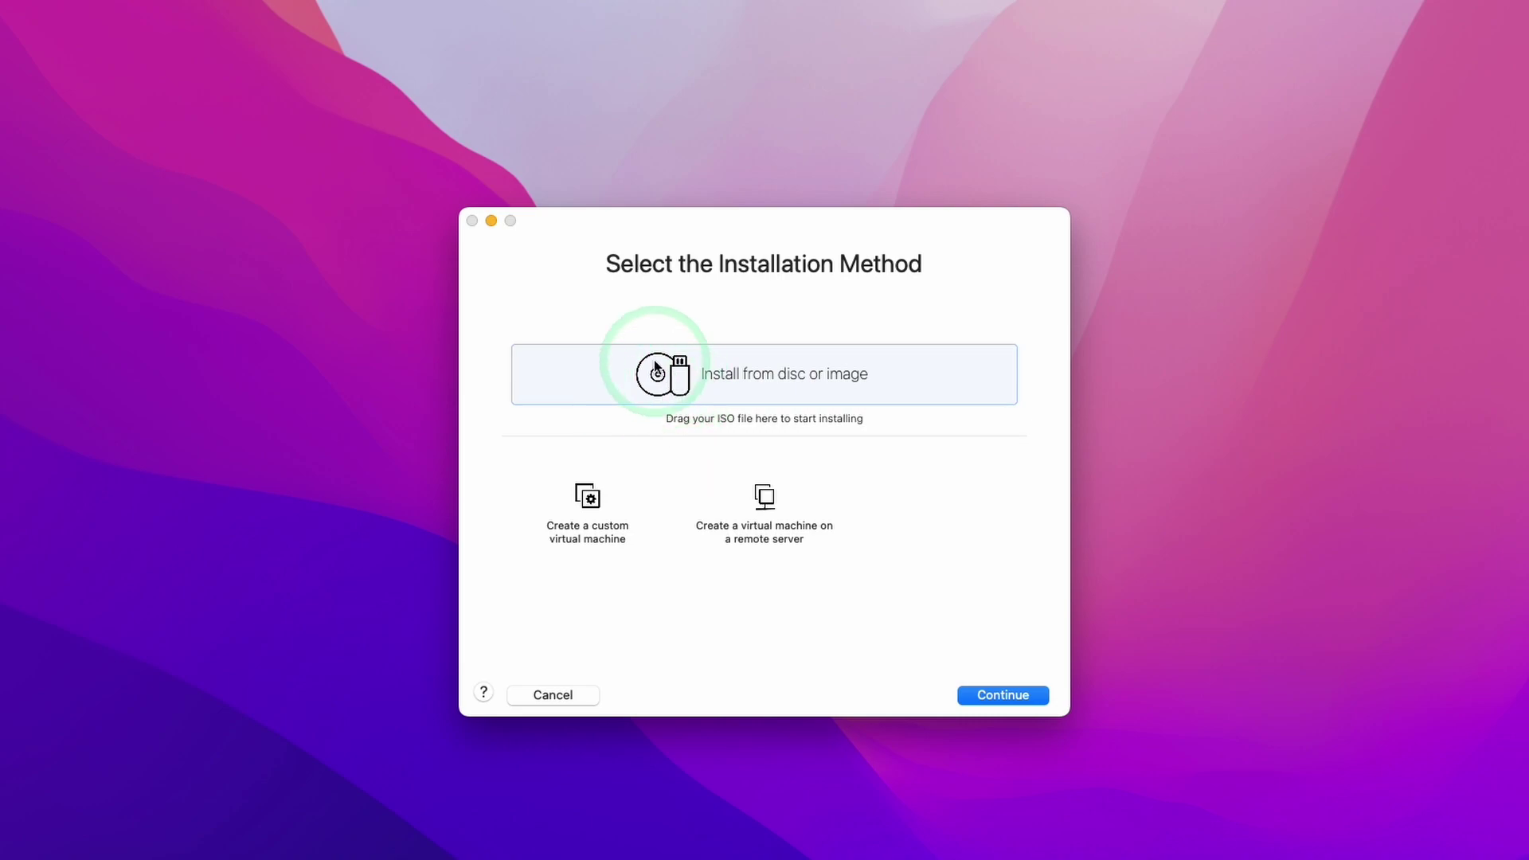
pyautogui.click(491, 222)
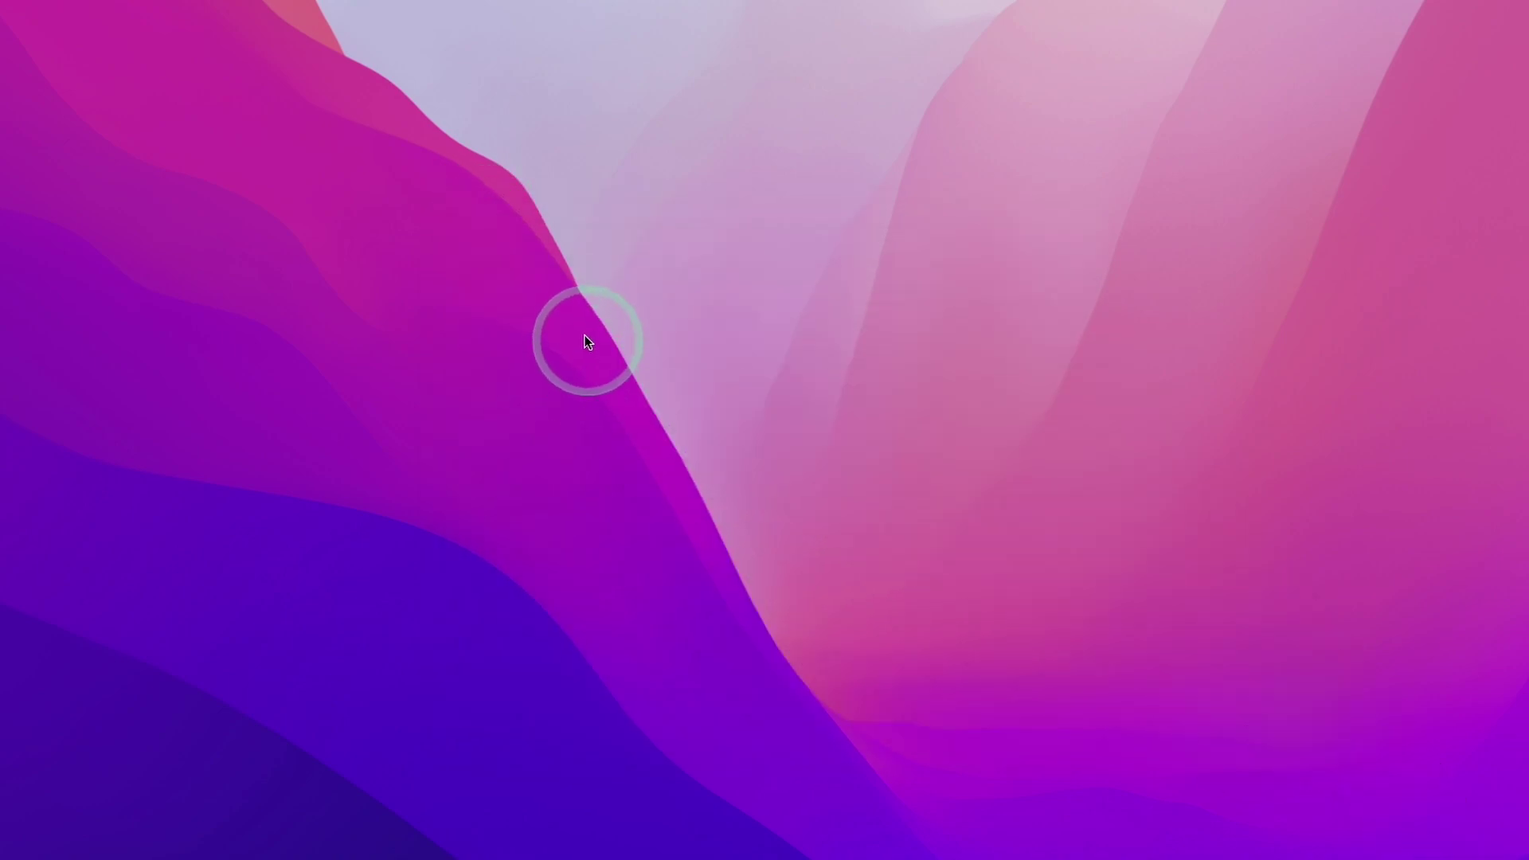
# - Go to the Windows Insider registration page and begin creating a Microsoft account
pyautogui.click(434, 850)
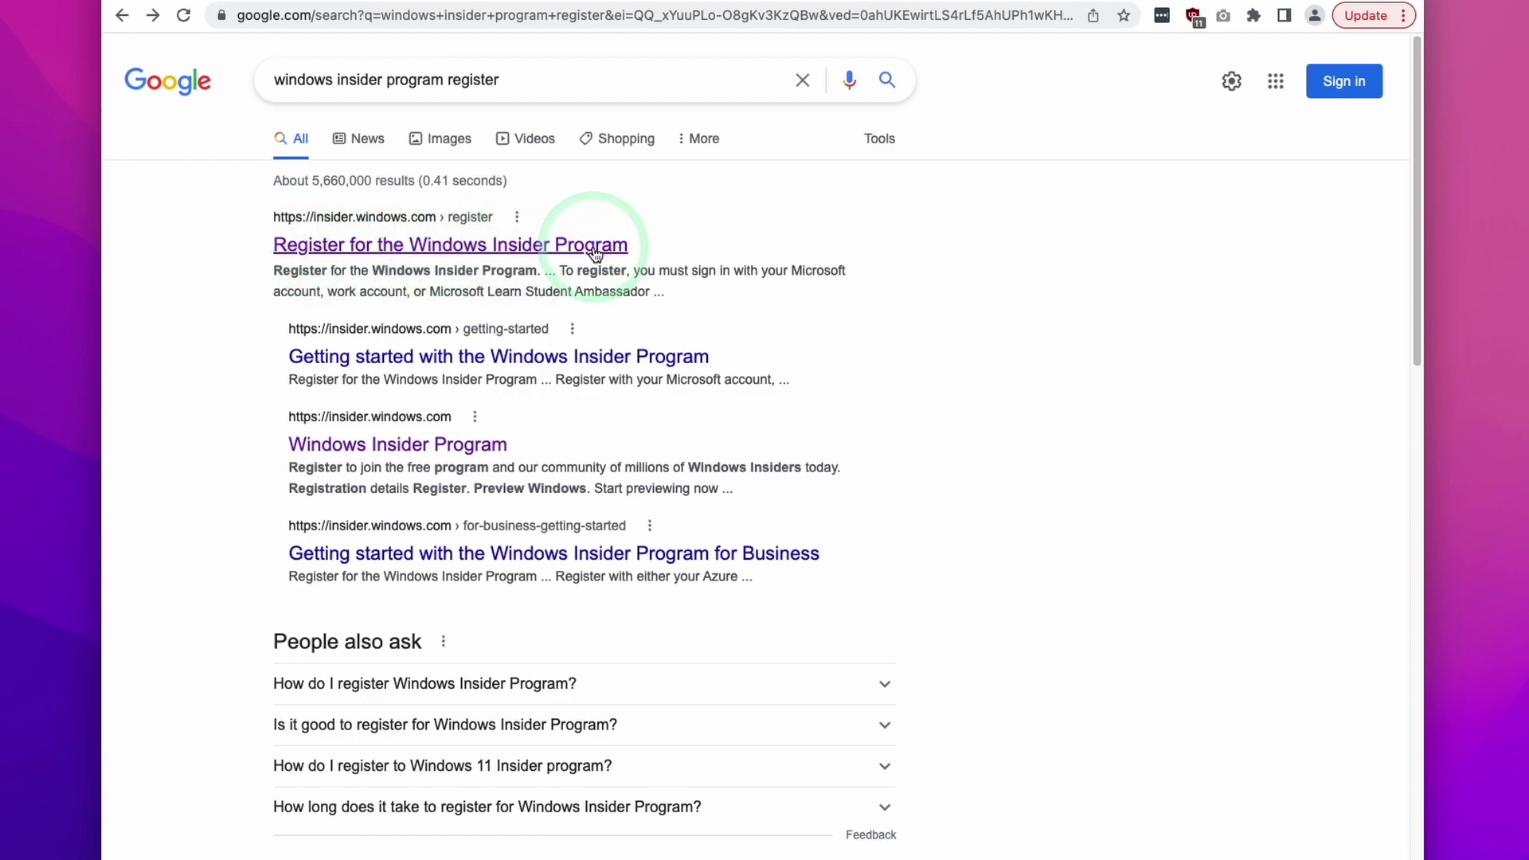
pyautogui.click(538, 248)
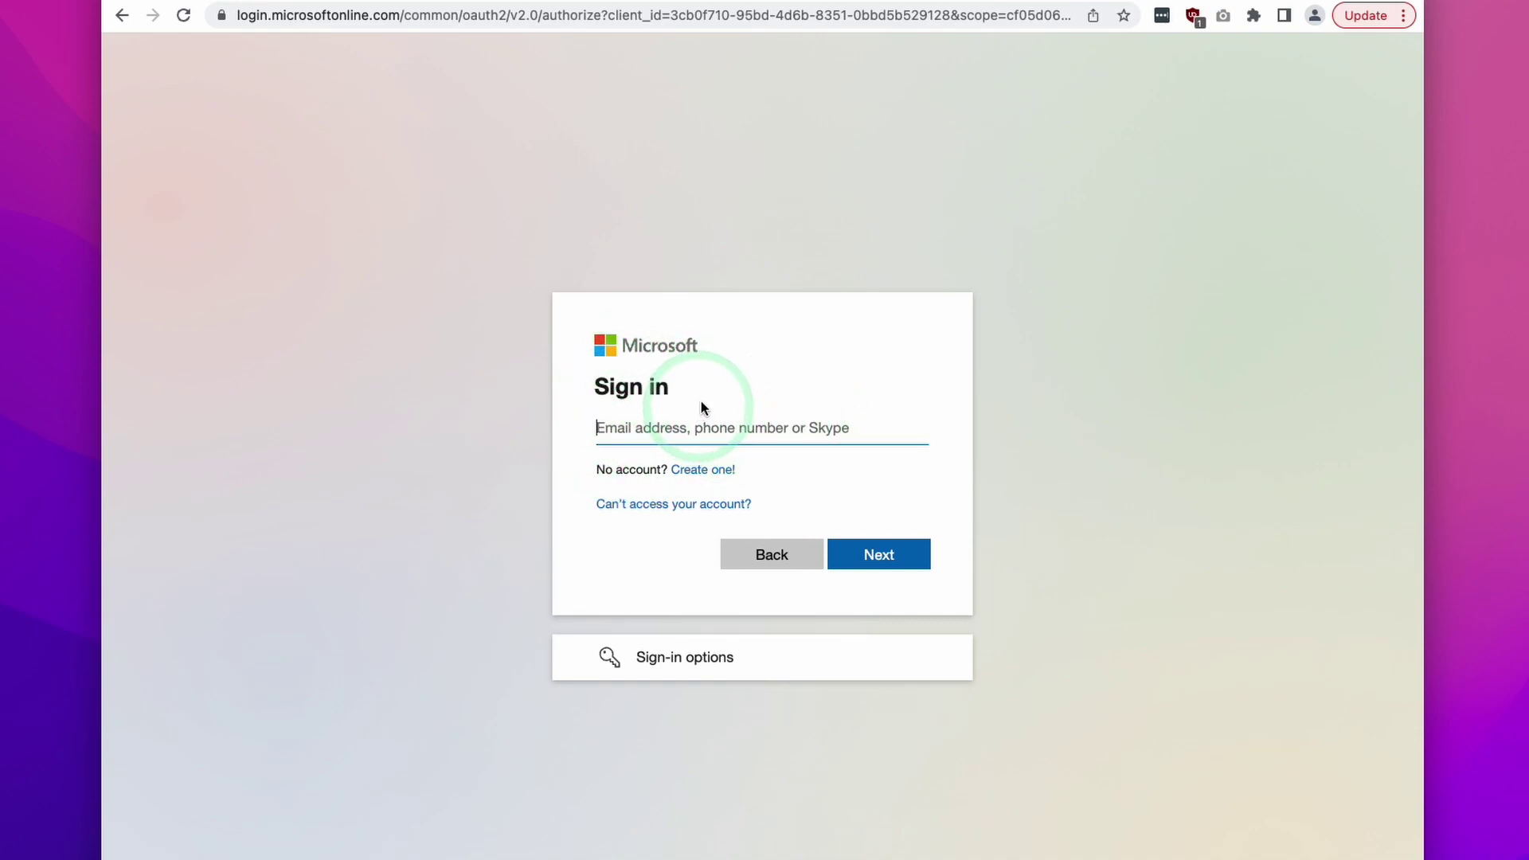
pyautogui.click(693, 470)
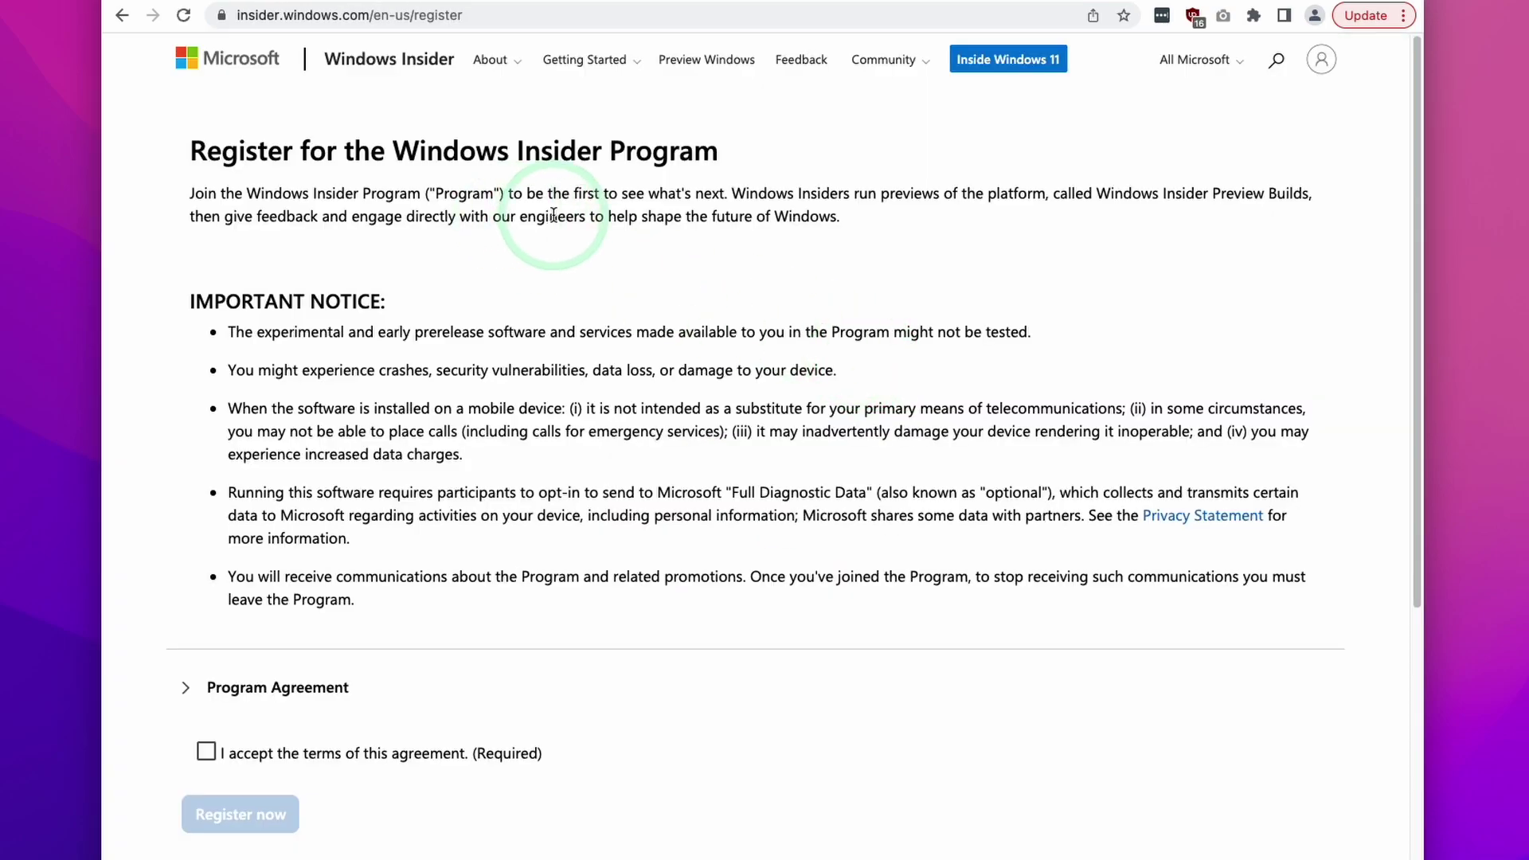
# - Accept the Insider Program agreement terms and submit the registration
pyautogui.moveTo(206, 152); pyautogui.dragTo(848, 157)
pyautogui.click(852, 160)
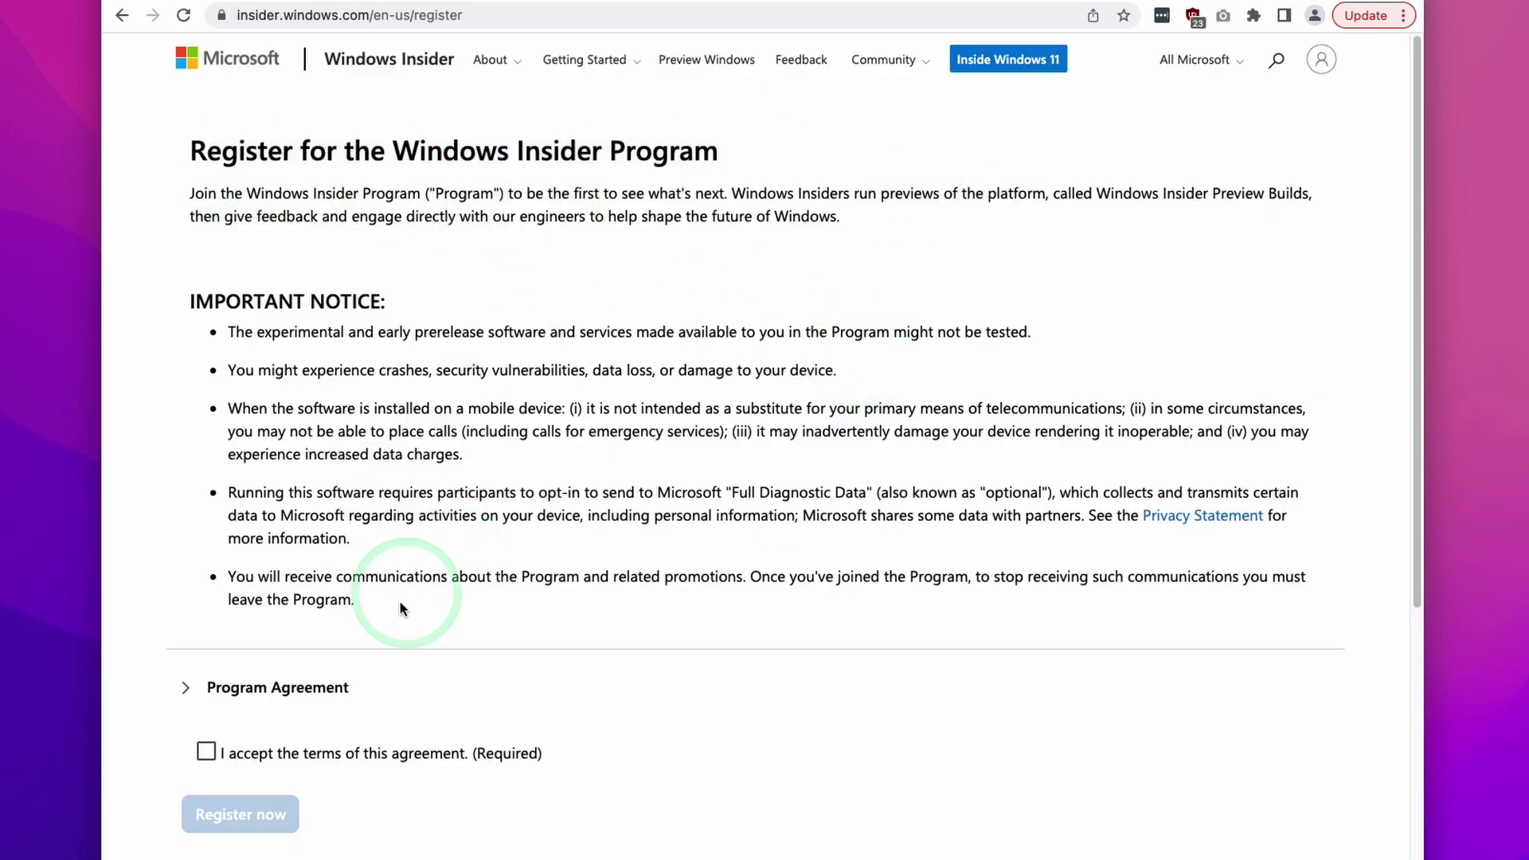
pyautogui.click(206, 752)
pyautogui.click(288, 812)
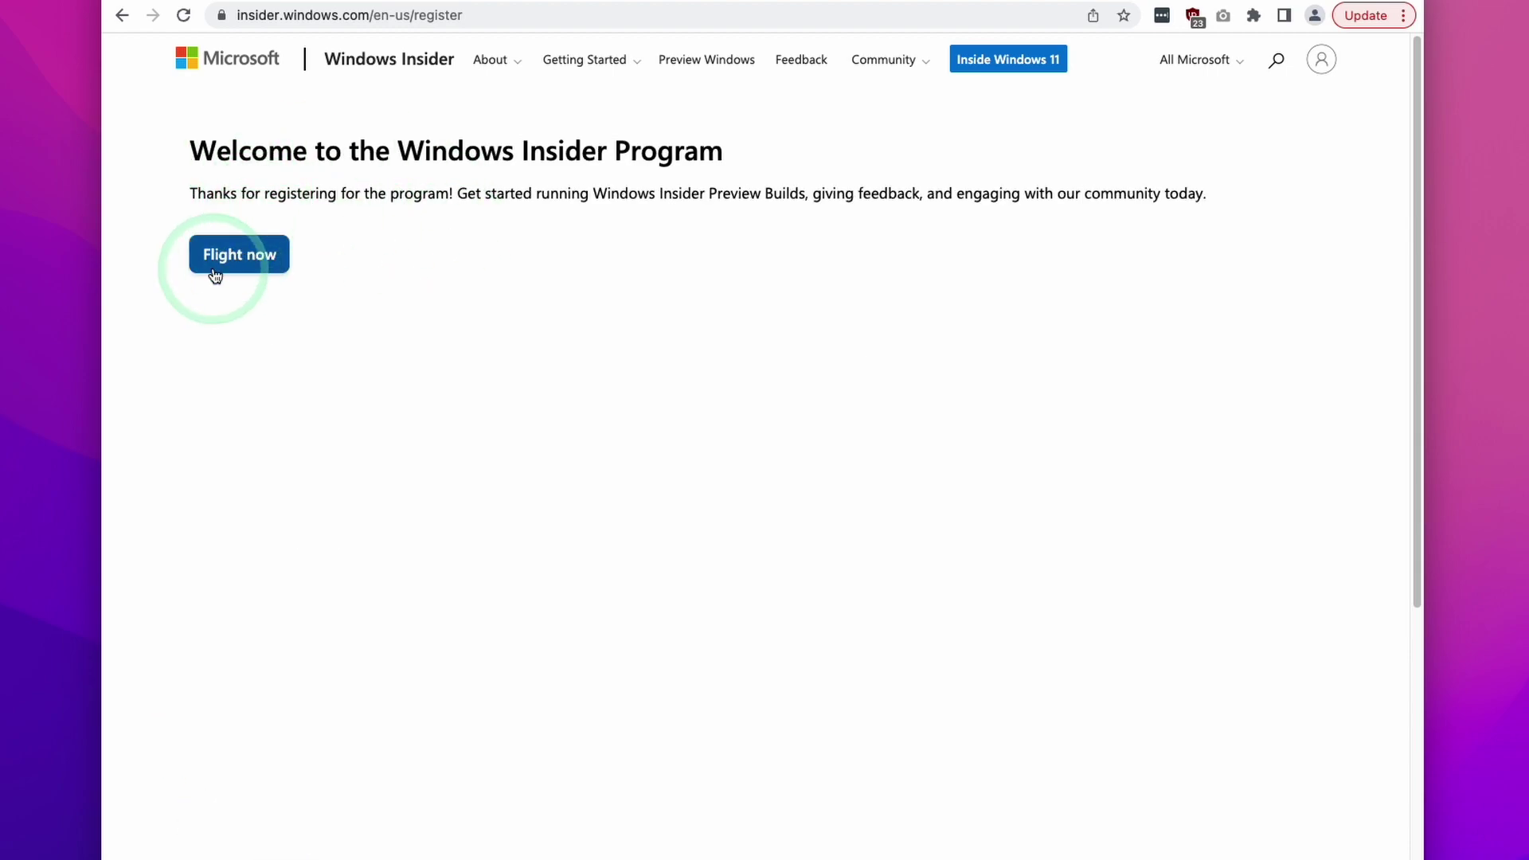
# - Go from Flight now to the windowsinsiderpreviewARM64 downloads page and sign in to your Windows Insider account
pyautogui.click(221, 269)
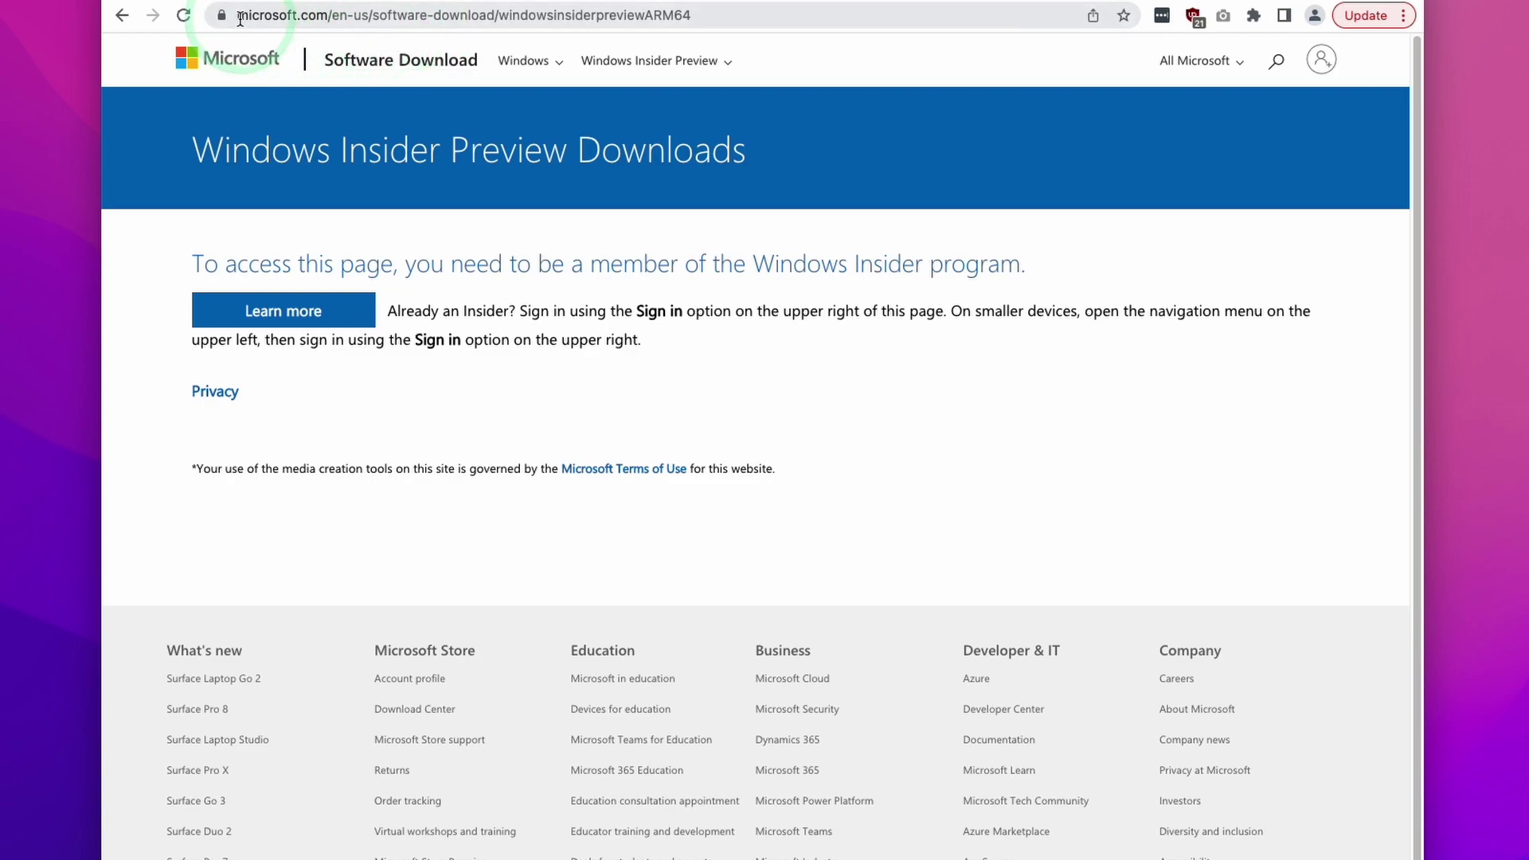
pyautogui.click(298, 18)
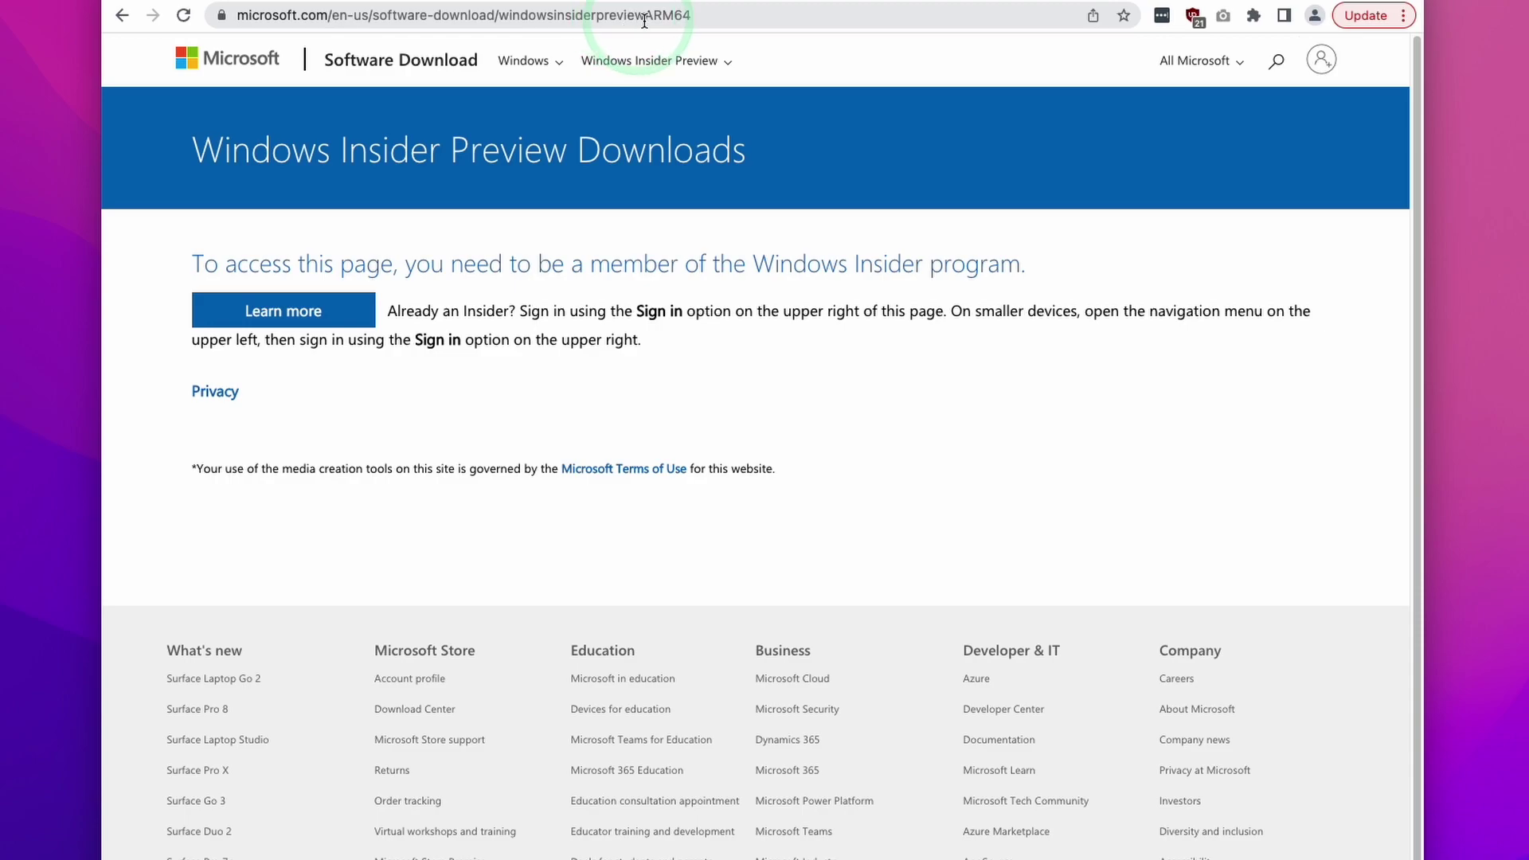
pyautogui.click(1321, 59)
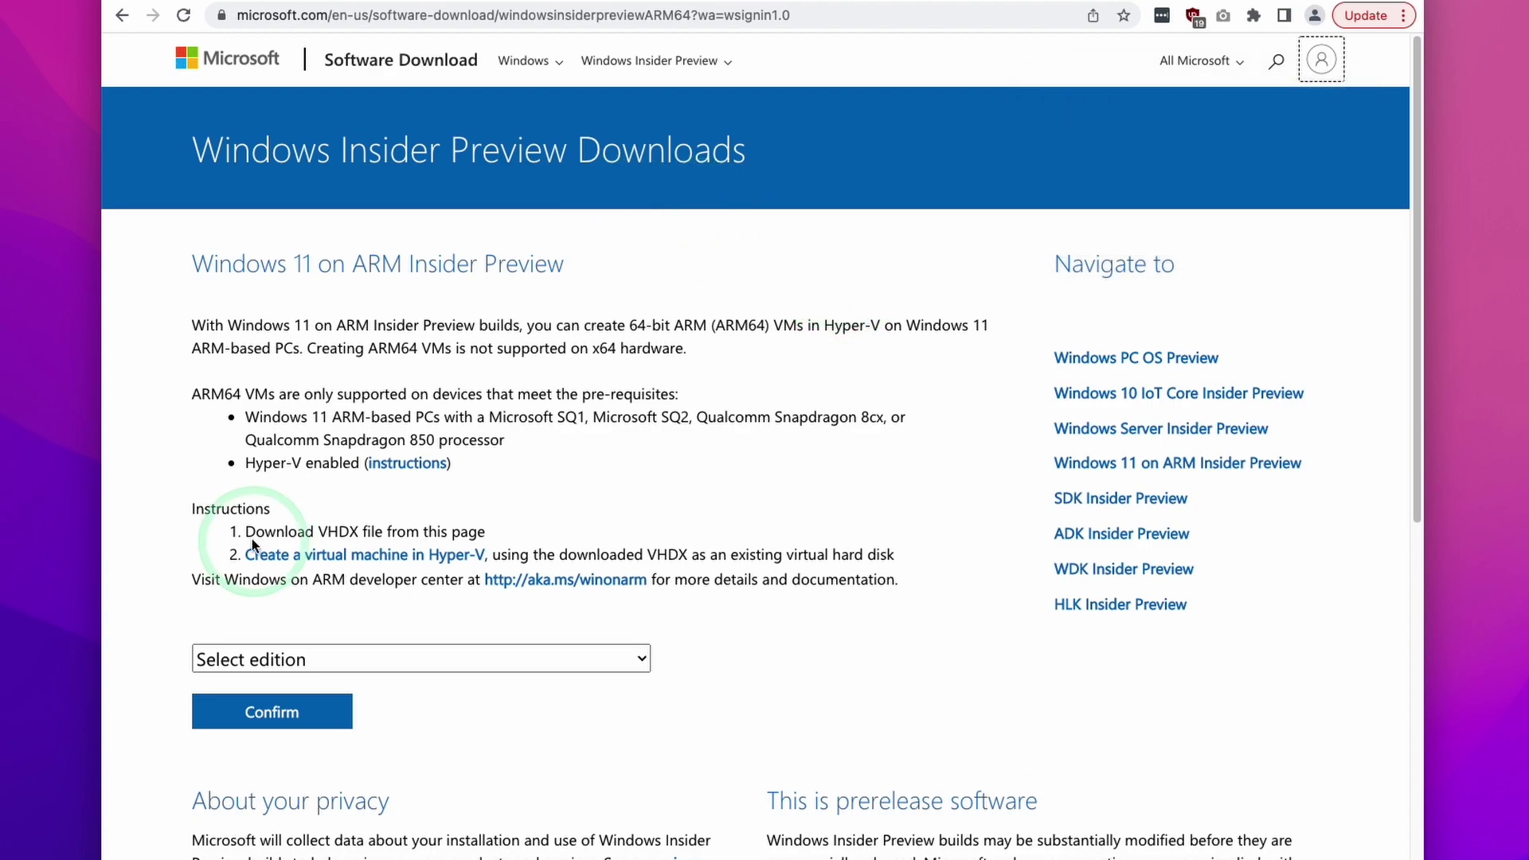
# - Select and confirm the Beta Channel ARM64 Insider Preview edition
pyautogui.click(337, 656)
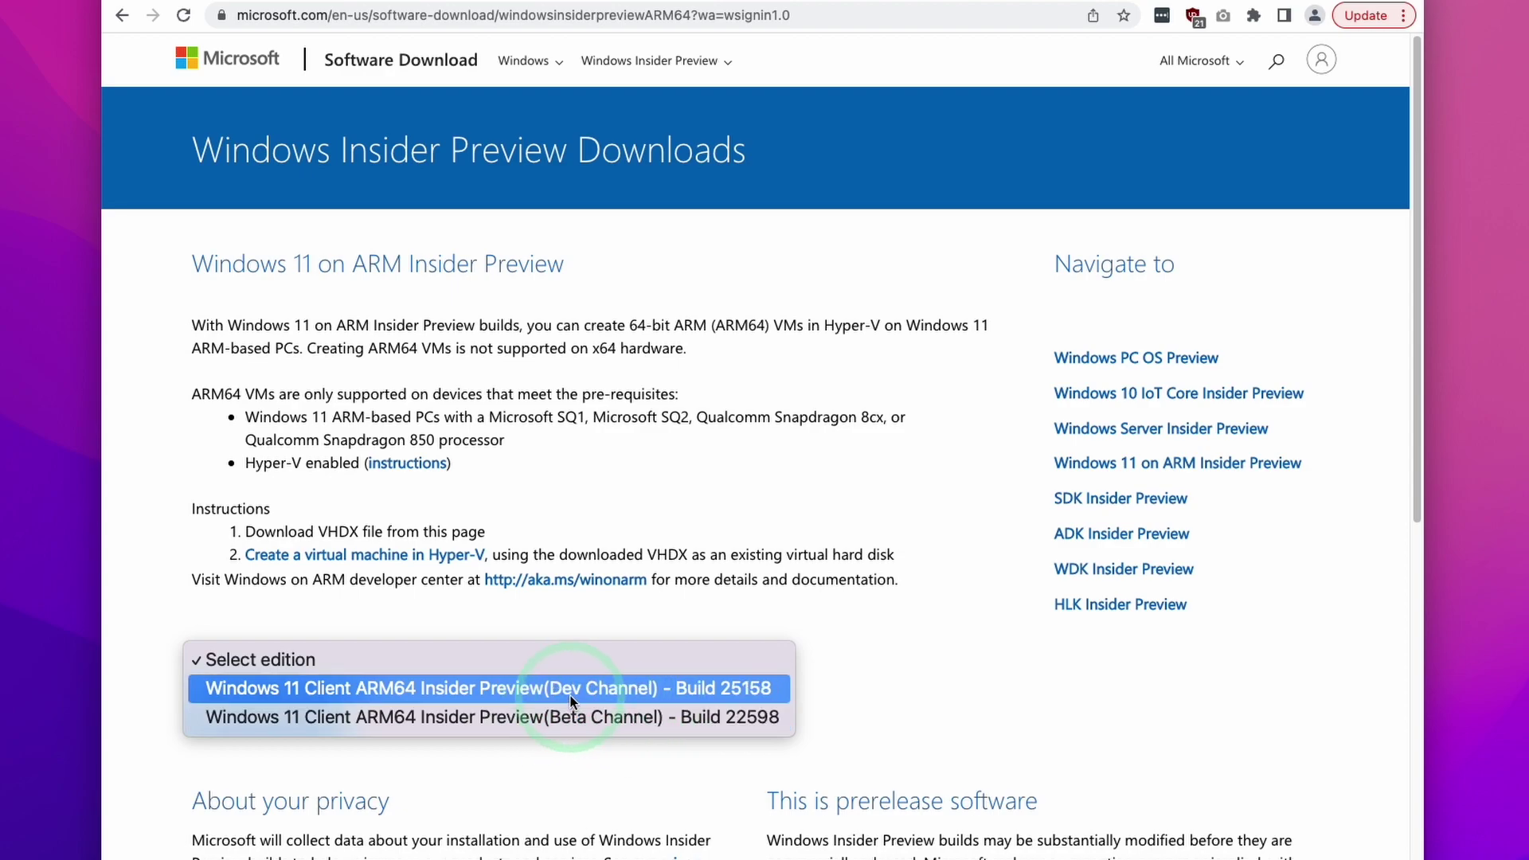
pyautogui.click(558, 712)
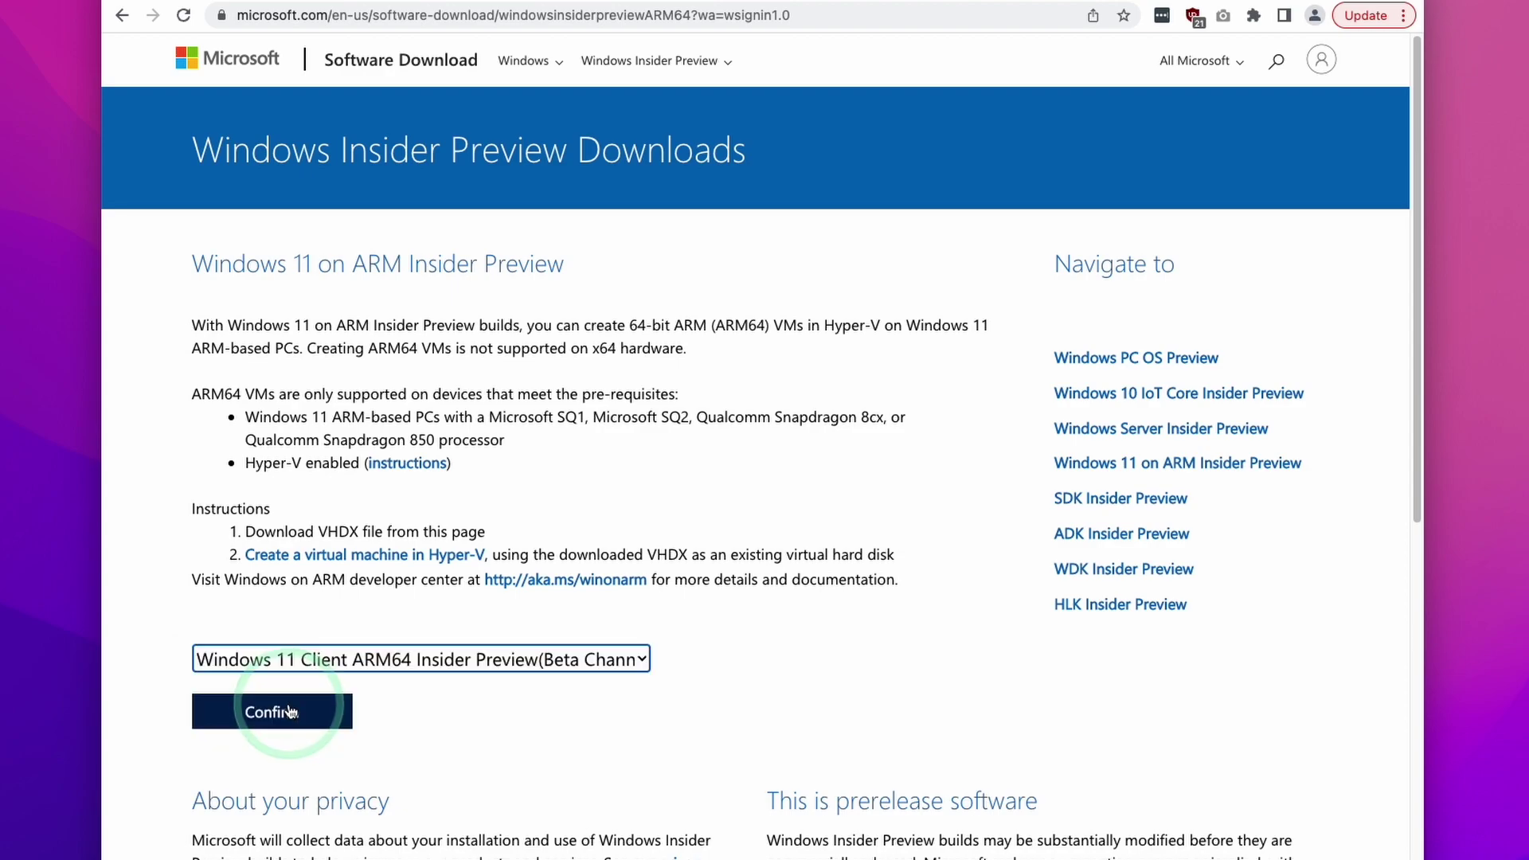
pyautogui.click(269, 227)
# - Confirm English (United States) as the language and start the Build 22598 download
pyautogui.click(269, 256)
pyautogui.click(328, 294)
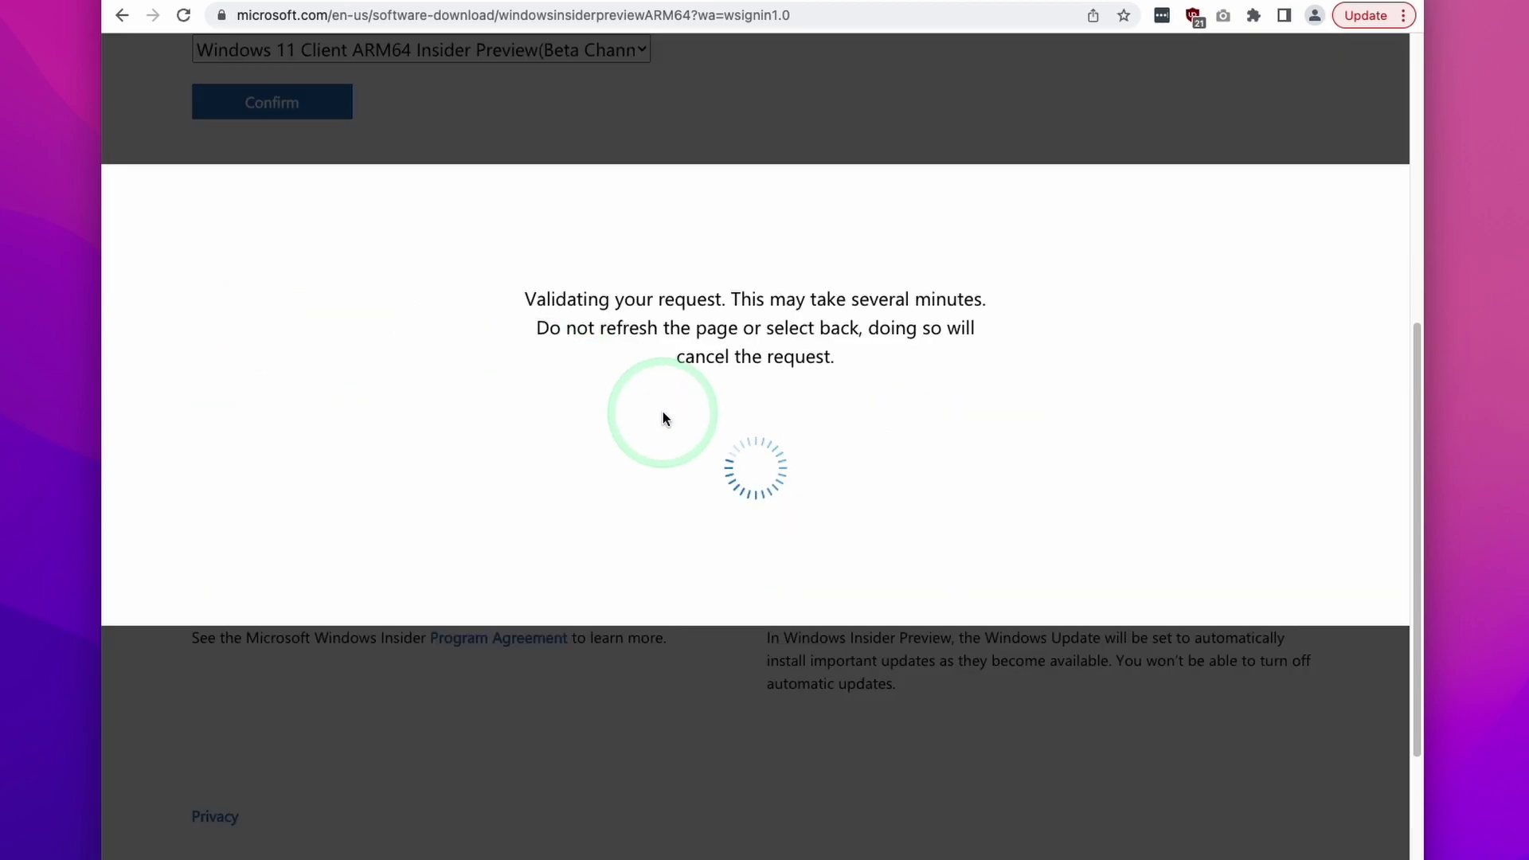
pyautogui.click(289, 212)
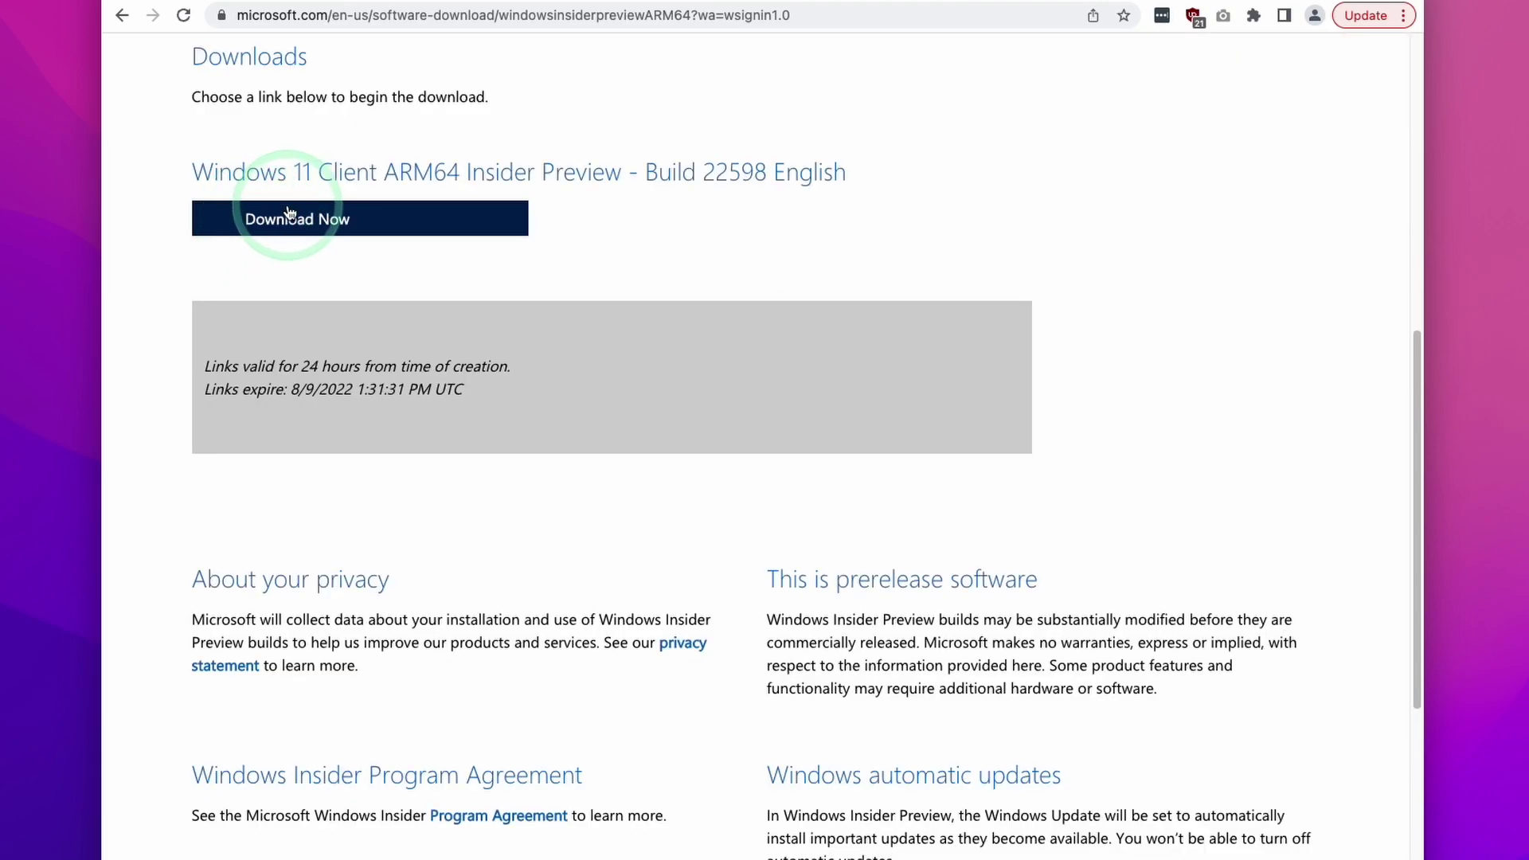
pyautogui.click(285, 222)
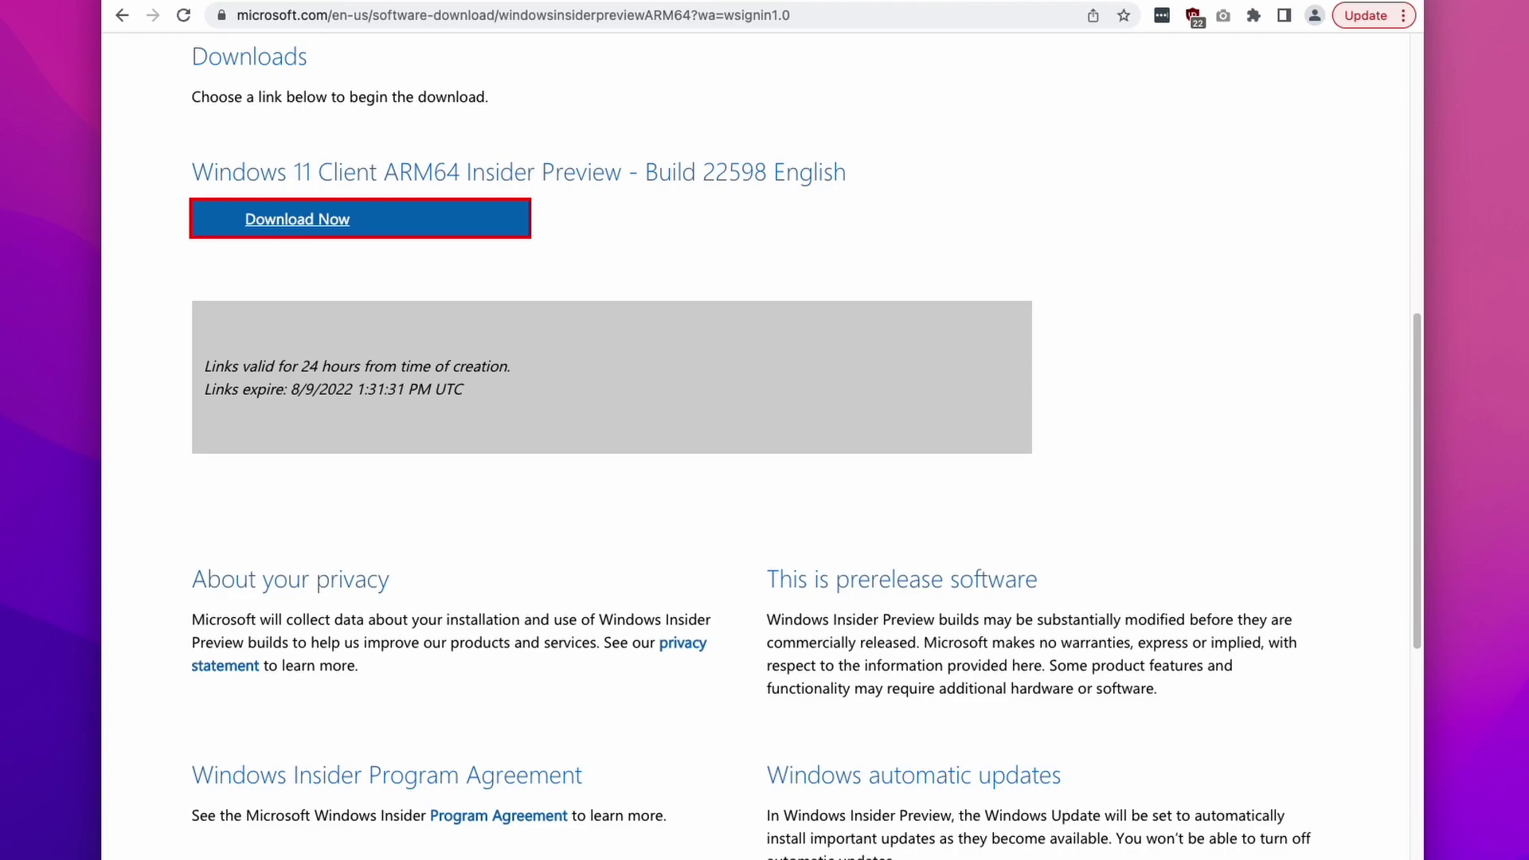
pyautogui.click(187, 856)
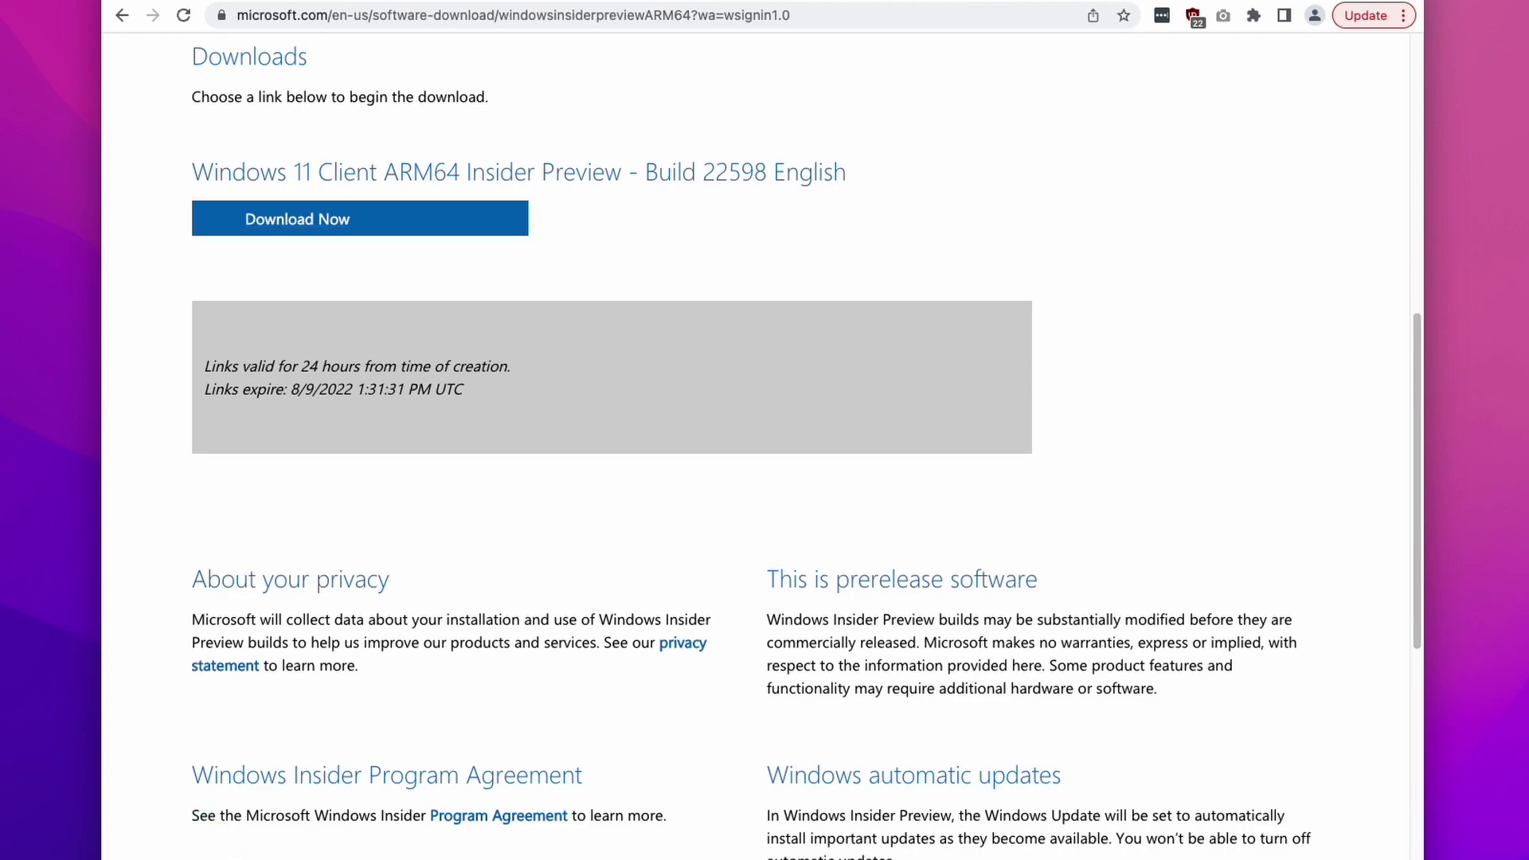